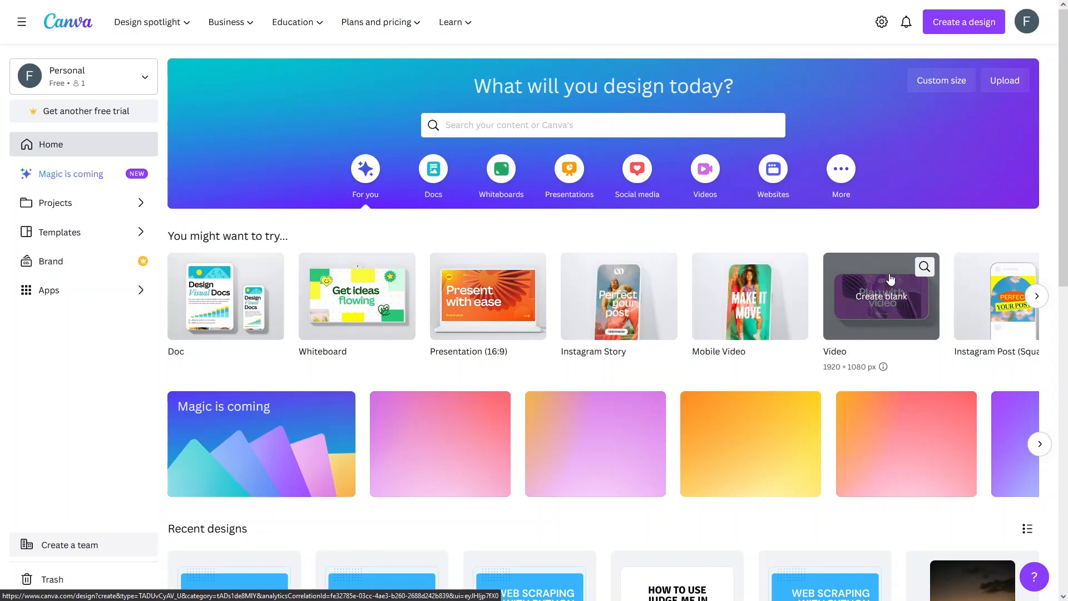
Search the templates for "business card" and open the suggested business card results.
{"action": "left_click", "coordinate": [563, 128]}
{"action": "type", "text": "bu"}
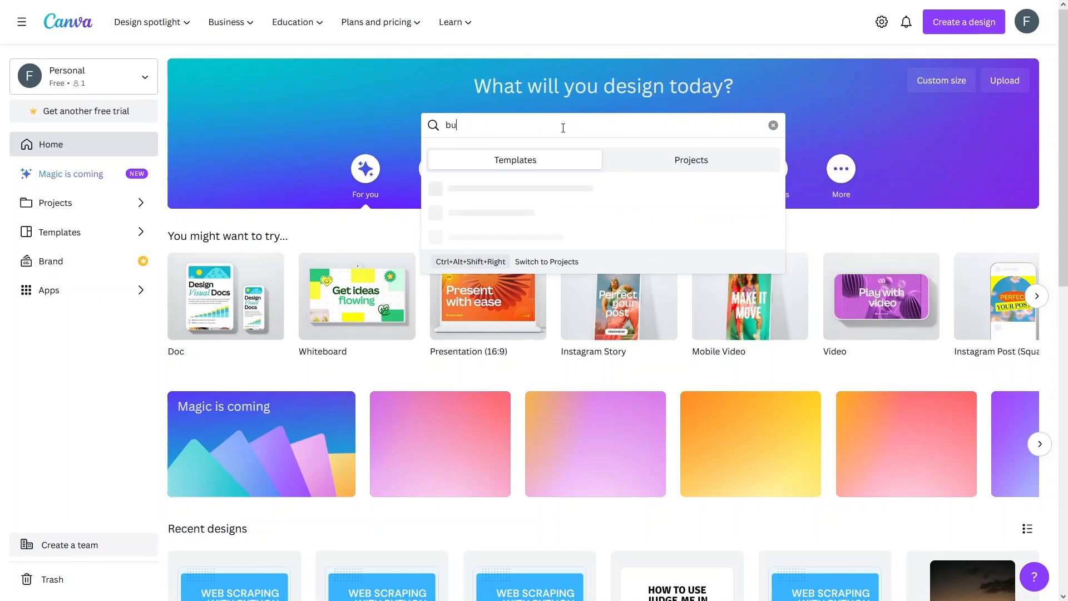
{"action": "type", "text": "siness card"}
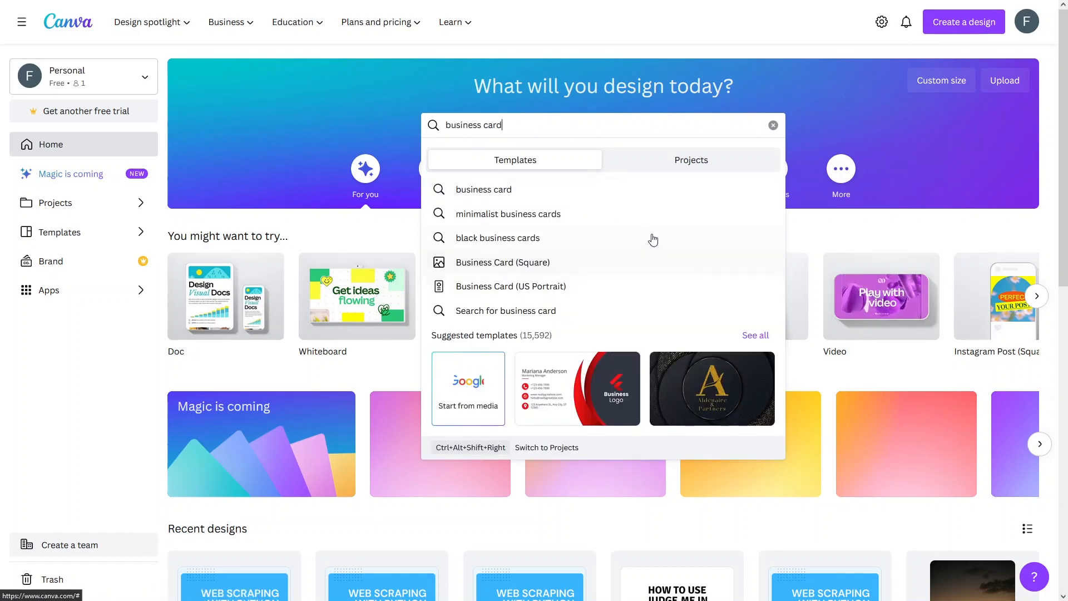
{"action": "left_click", "coordinate": [532, 194]}
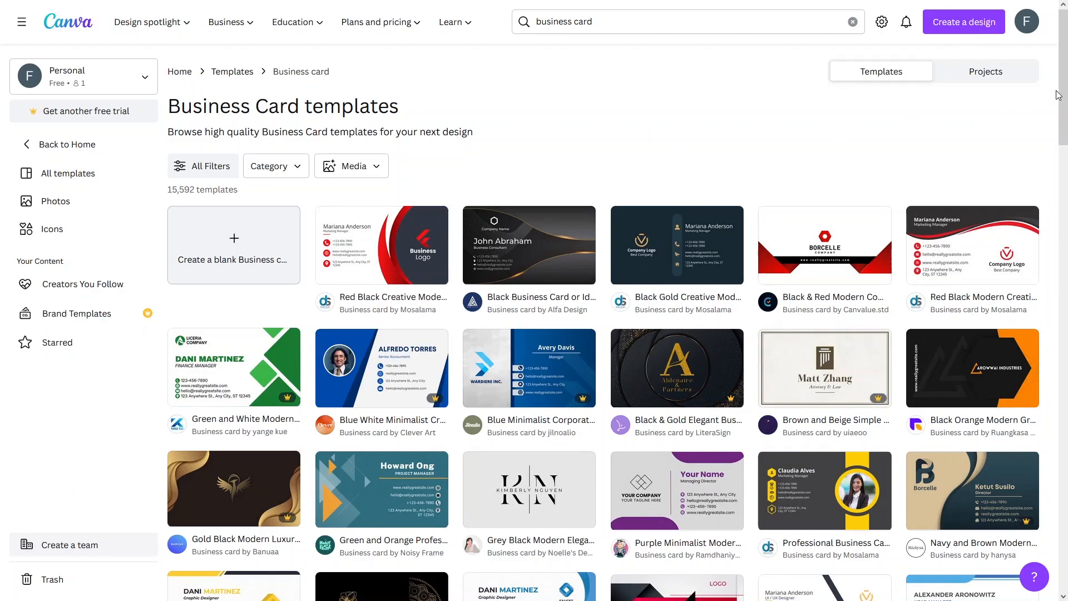
Choose the White Minimalist Company Business Card Landscape template, preview its second page, and open it for customising.
{"action": "left_click_drag", "start_coordinate": [1058, 95], "coordinate": [1066, 440]}
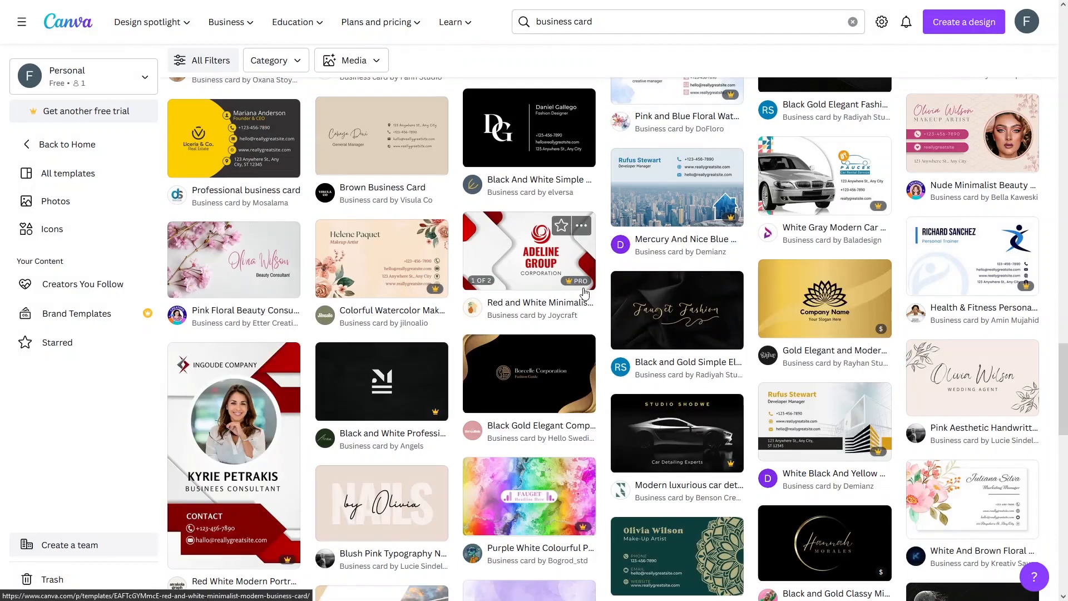
{"action": "mouse_move", "coordinate": [580, 282]}
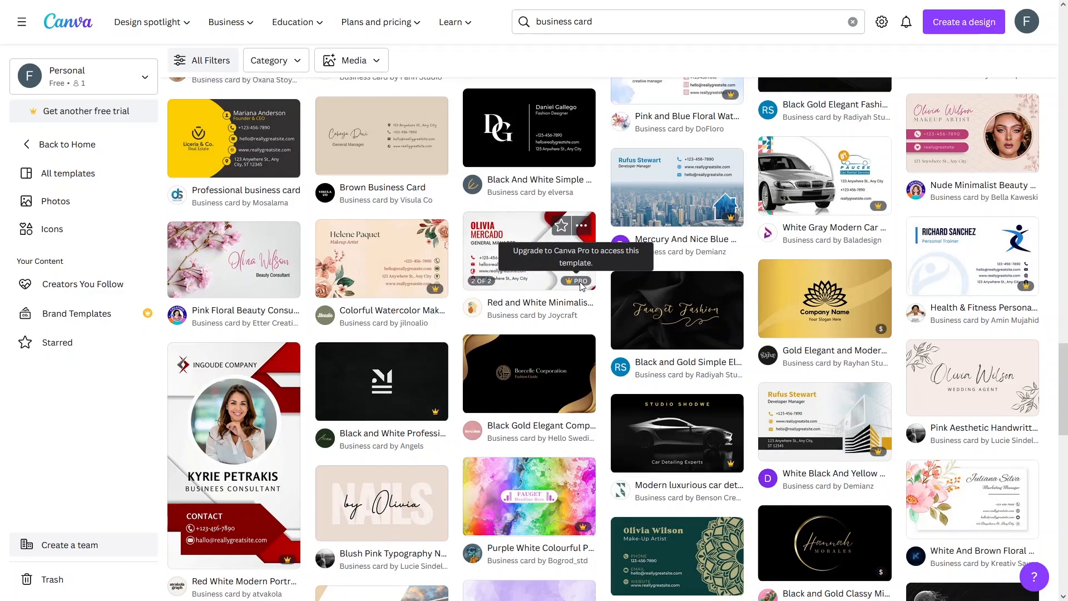
{"action": "left_click_drag", "start_coordinate": [1063, 378], "coordinate": [1063, 434]}
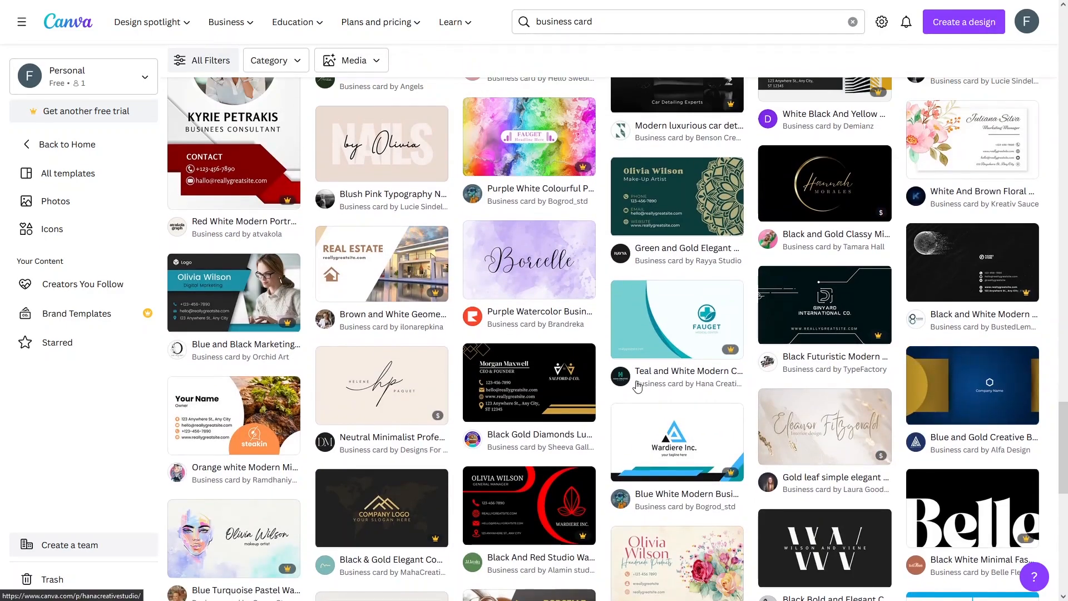
{"action": "left_click", "coordinate": [1061, 313]}
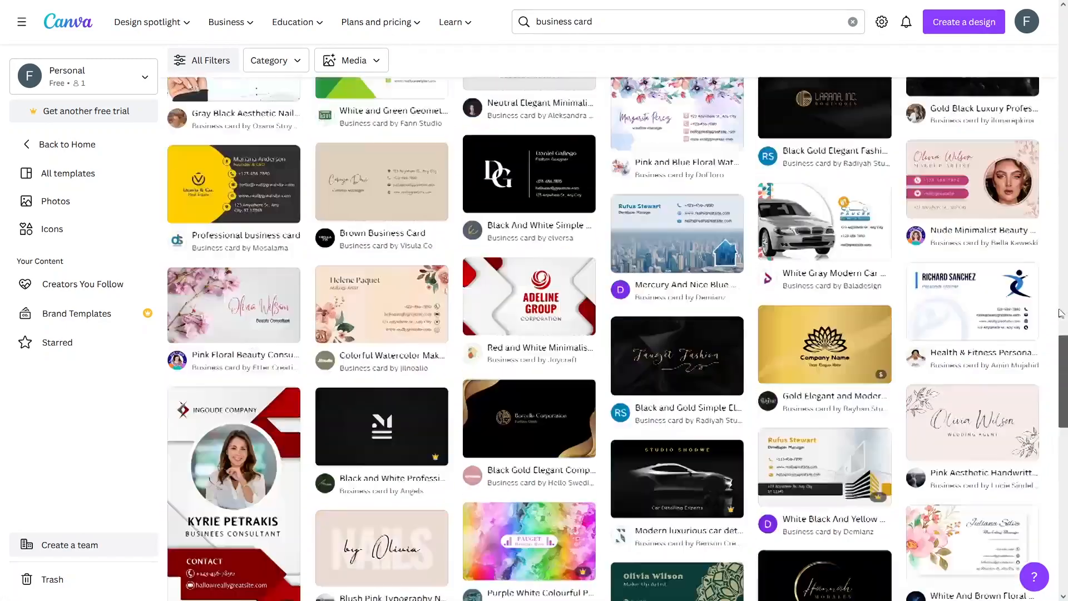
{"action": "left_click_drag", "start_coordinate": [1061, 314], "coordinate": [1057, 207]}
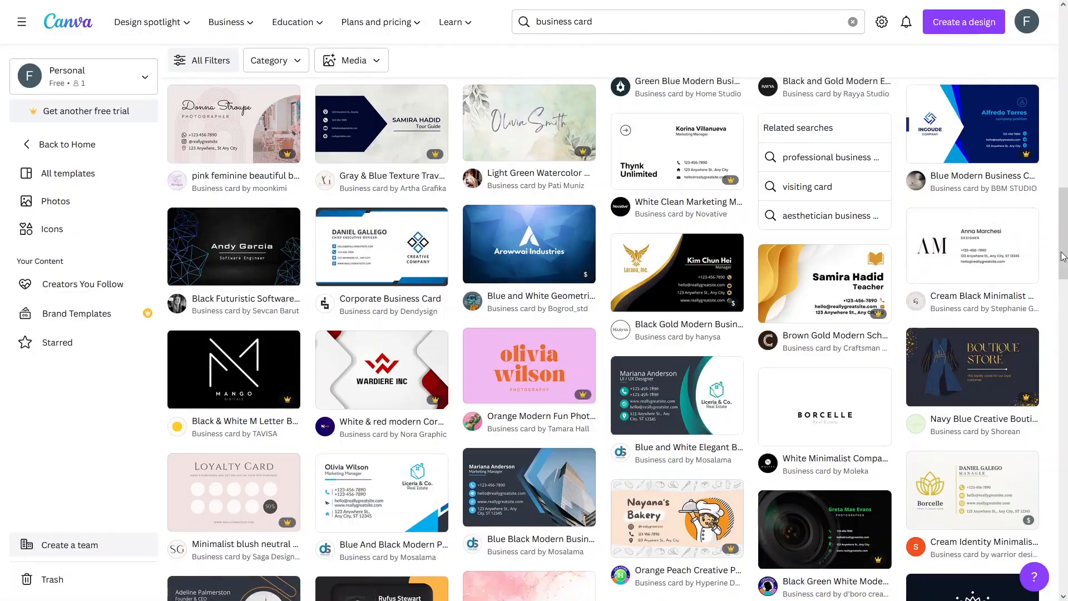
{"action": "left_click_drag", "start_coordinate": [1064, 223], "coordinate": [1066, 196]}
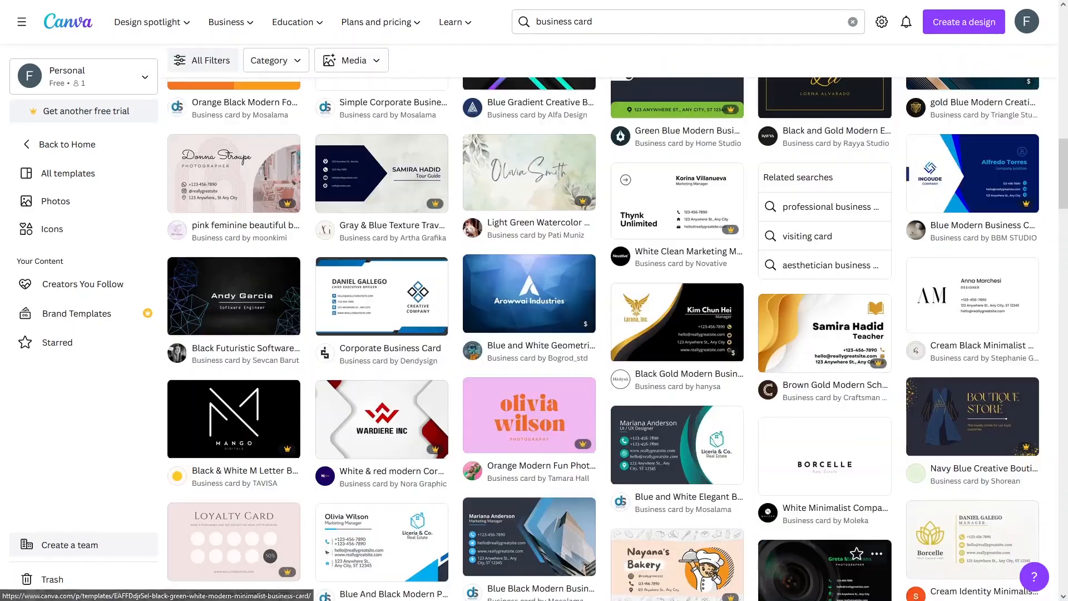
{"action": "left_click", "coordinate": [829, 467]}
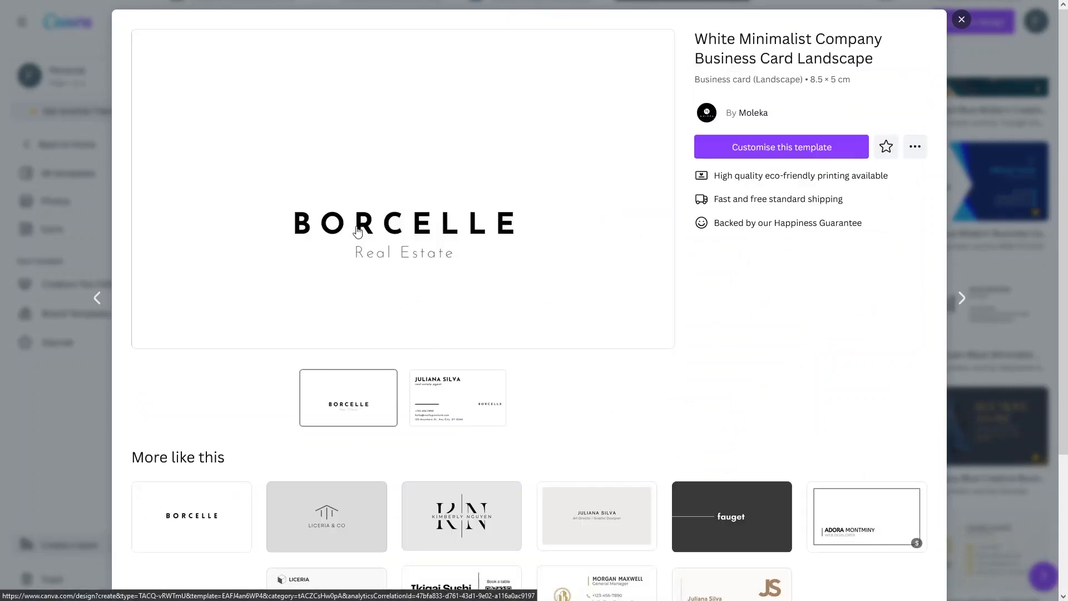
{"action": "left_click", "coordinate": [460, 397]}
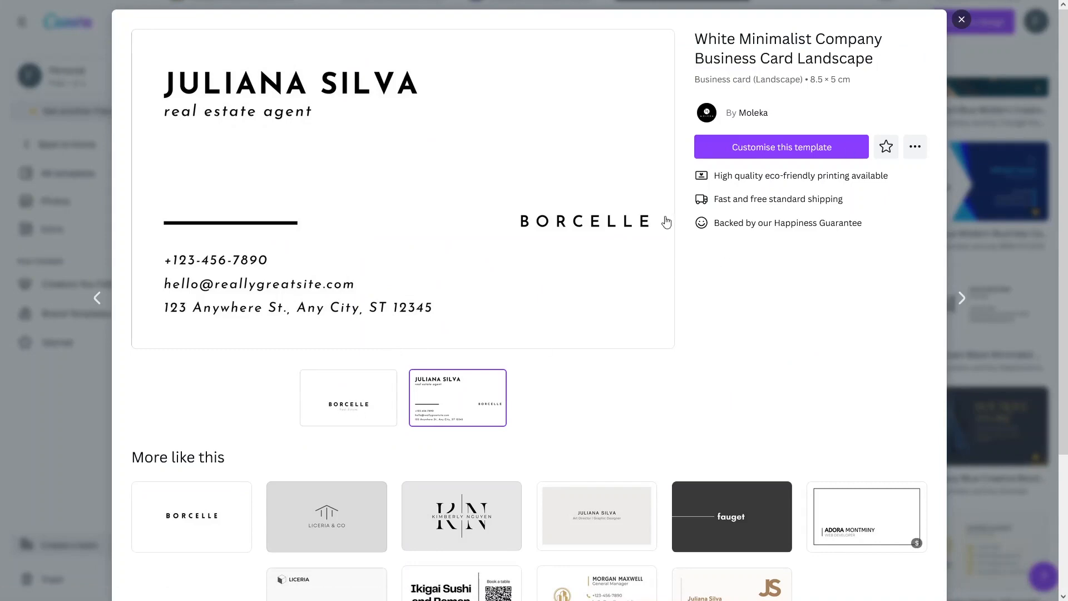
{"action": "left_click", "coordinate": [757, 148]}
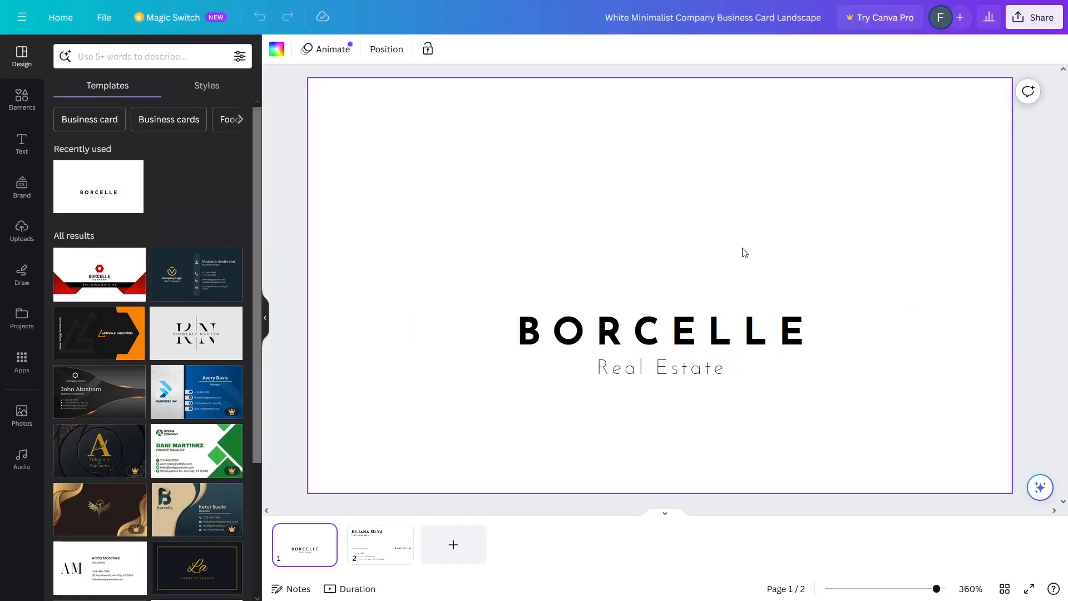
Look over the front and back pages of the business card, finishing on the second page.
{"action": "left_click", "coordinate": [380, 559]}
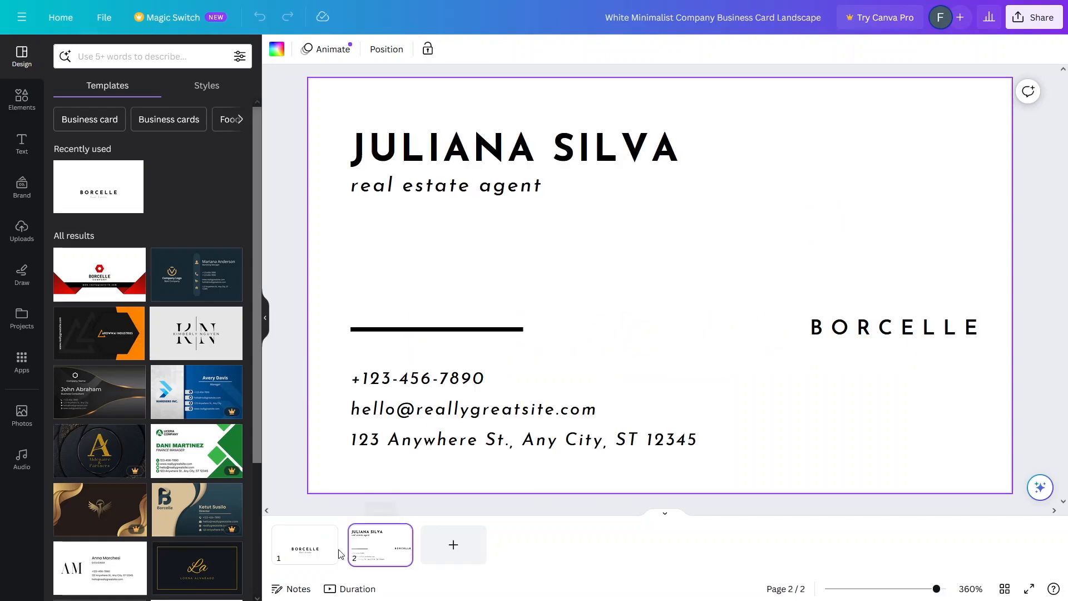
{"action": "left_click", "coordinate": [328, 548]}
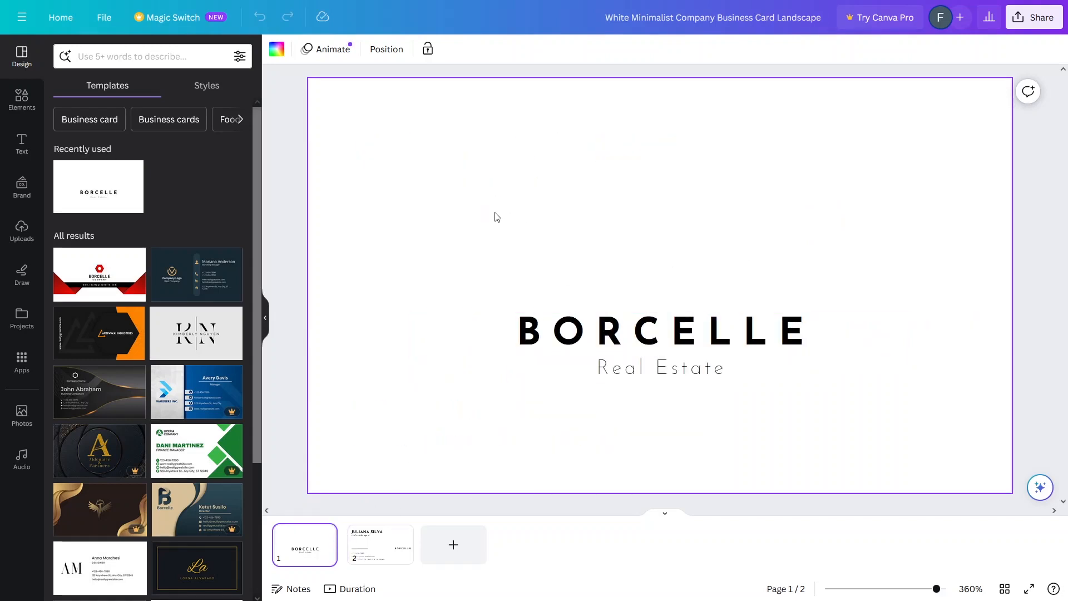
{"action": "left_click", "coordinate": [368, 553]}
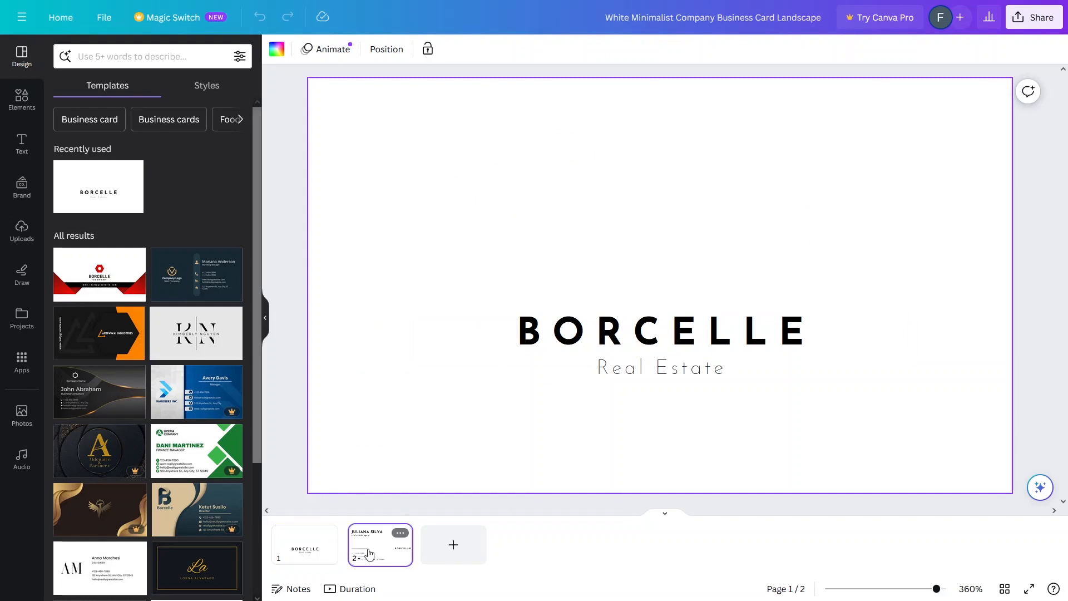
{"action": "left_click", "coordinate": [322, 553]}
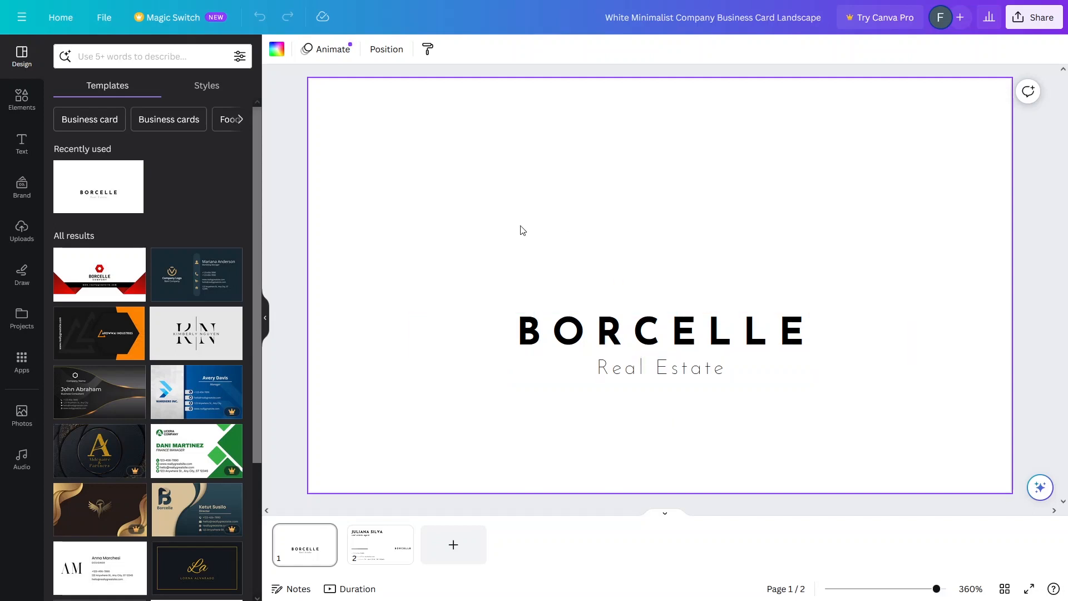
{"action": "left_click", "coordinate": [381, 550]}
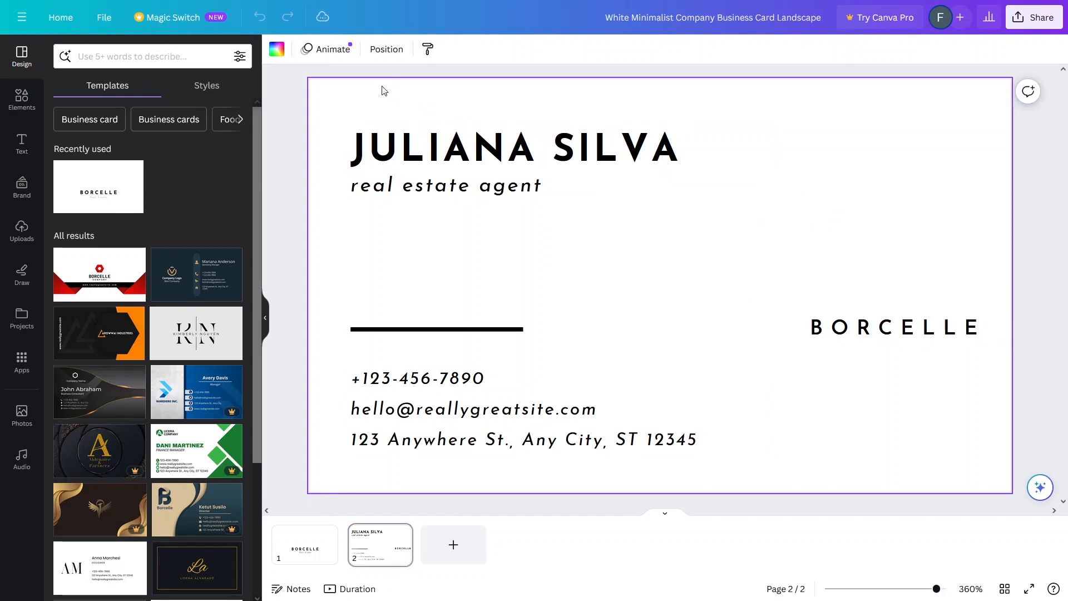
Try light grey, yellow and yellow-to-orange gradient backgrounds on the second page, and undo the colour changes.
{"action": "left_click", "coordinate": [278, 50]}
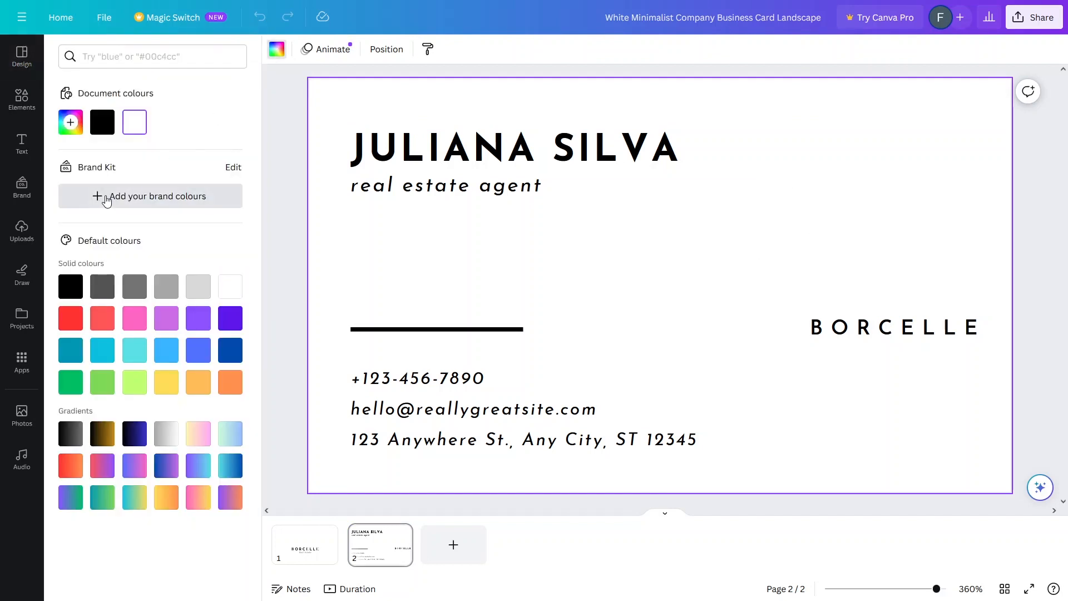
{"action": "left_click", "coordinate": [205, 292]}
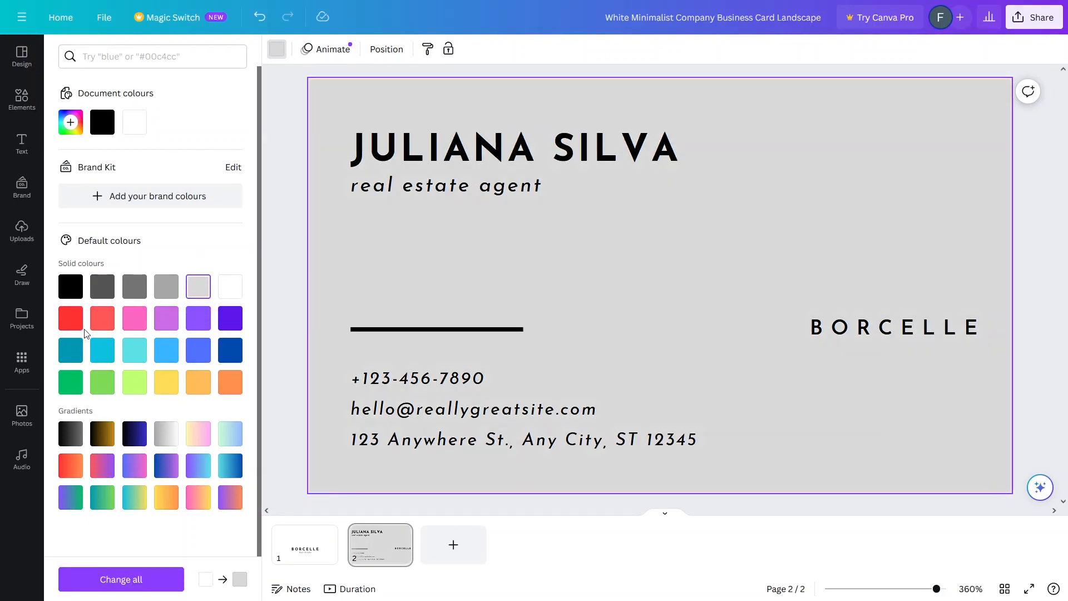
{"action": "left_click", "coordinate": [179, 383]}
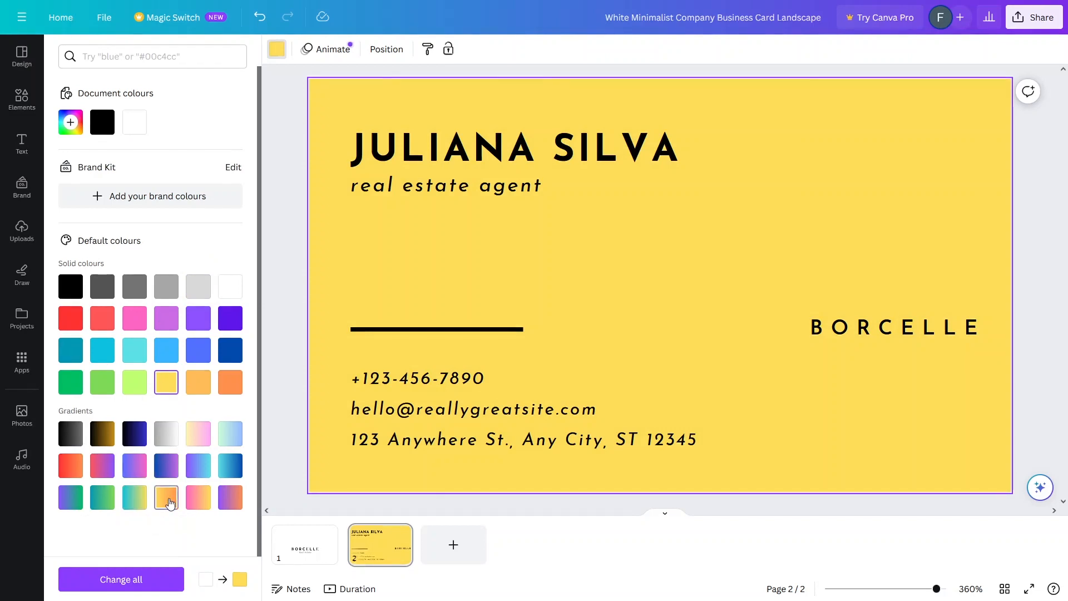
{"action": "left_click", "coordinate": [170, 503]}
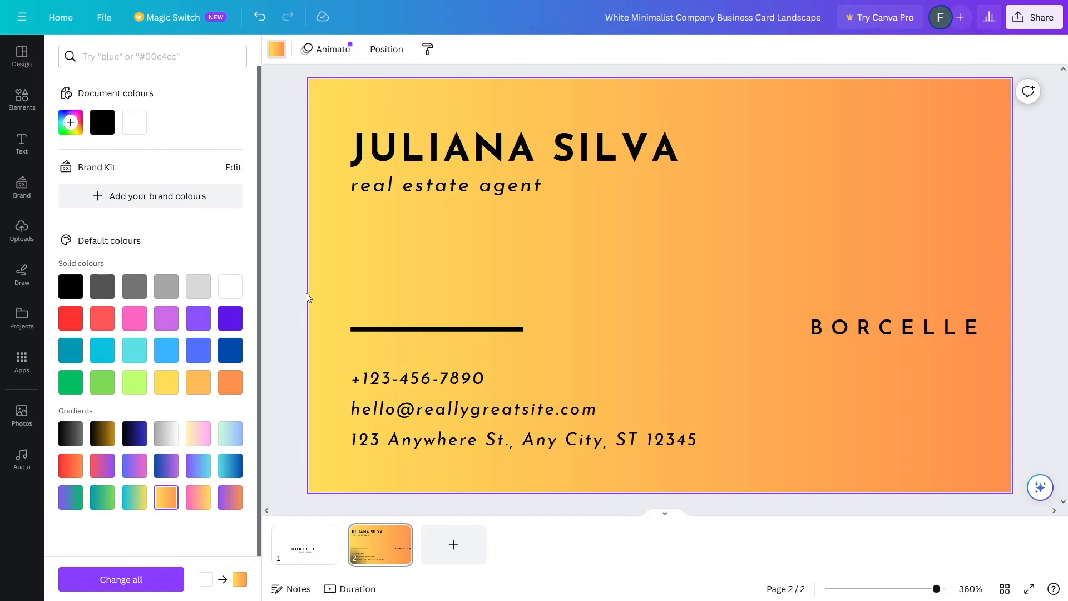
{"action": "key", "text": "ctrl+z"}
{"action": "key", "text": "ctrl+z"}
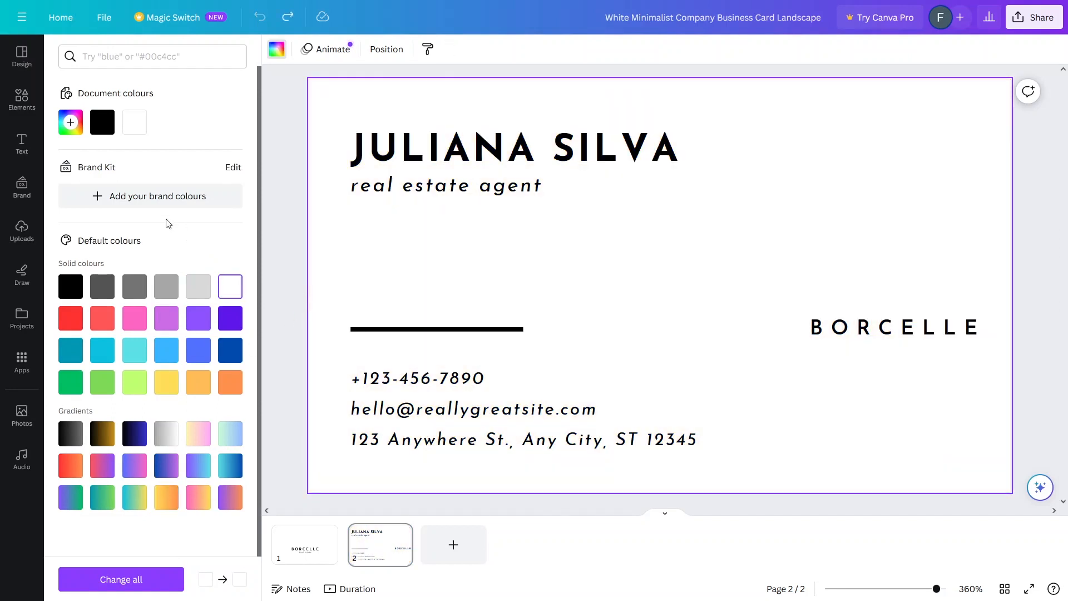
Browse the available design elements, including shapes, graphics, AI images, stickers, photos, videos, audio and charts.
{"action": "left_click", "coordinate": [22, 96]}
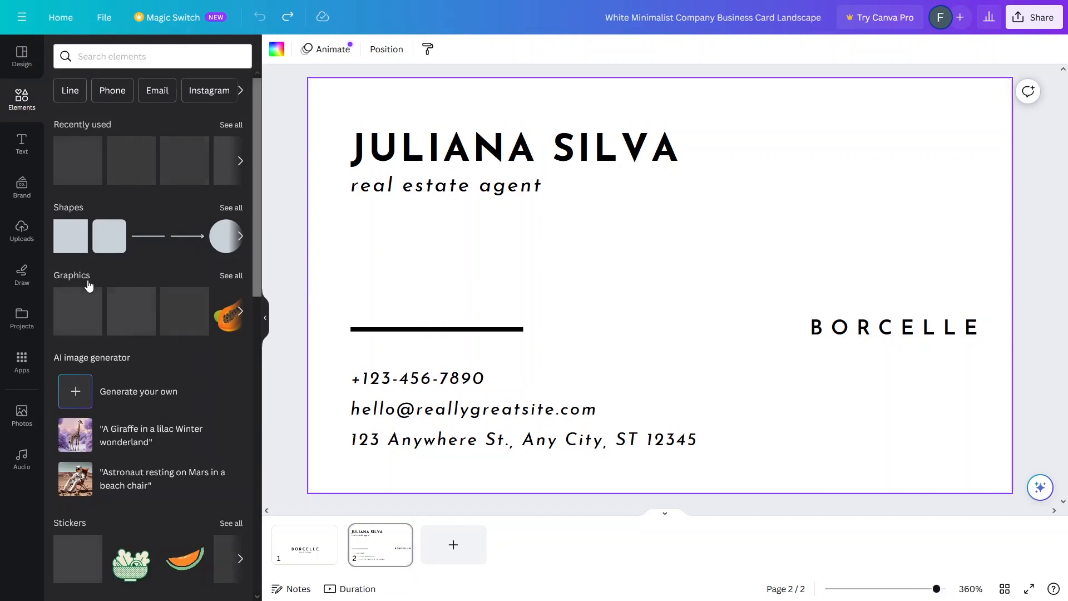
{"action": "scroll", "coordinate": [107, 311], "scroll_direction": "down", "scroll_amount": 3}
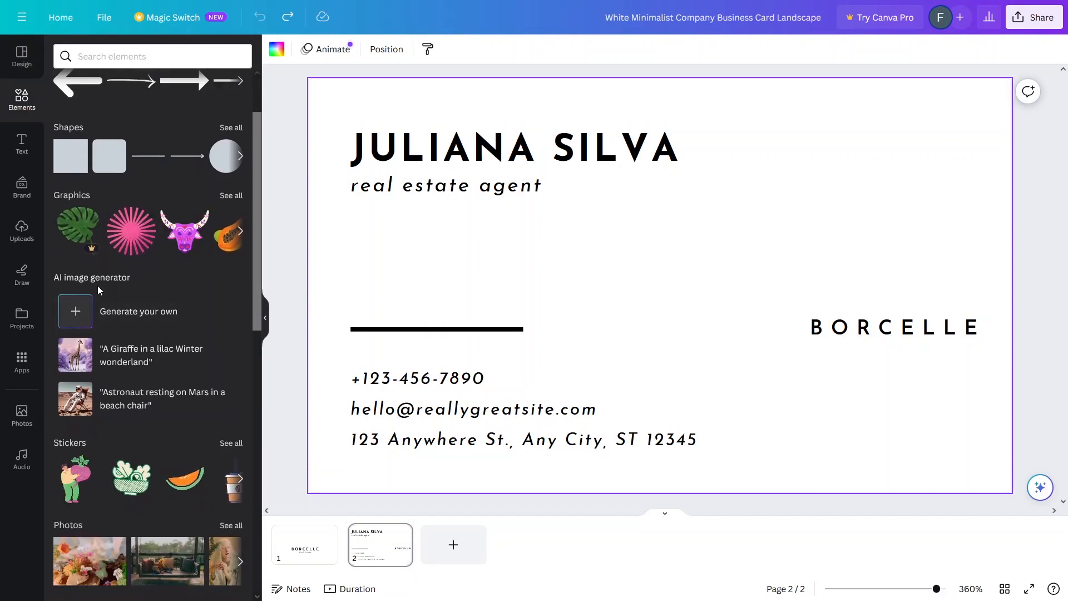
{"action": "scroll", "coordinate": [102, 317], "scroll_direction": "down", "scroll_amount": 3}
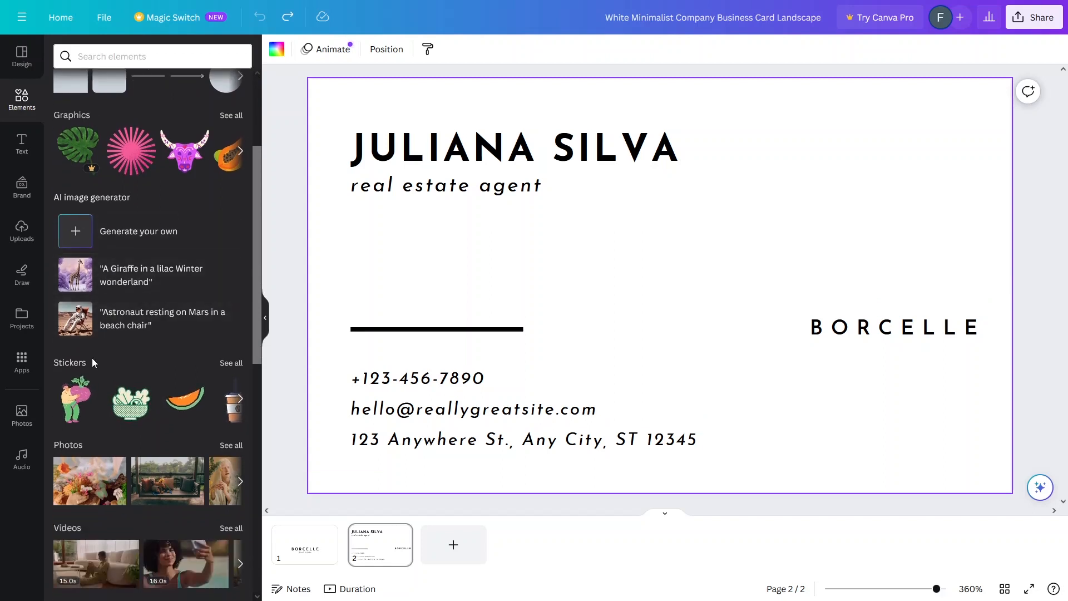
{"action": "scroll", "coordinate": [90, 364], "scroll_direction": "down", "scroll_amount": 3}
{"action": "scroll", "coordinate": [86, 438], "scroll_direction": "down", "scroll_amount": 3}
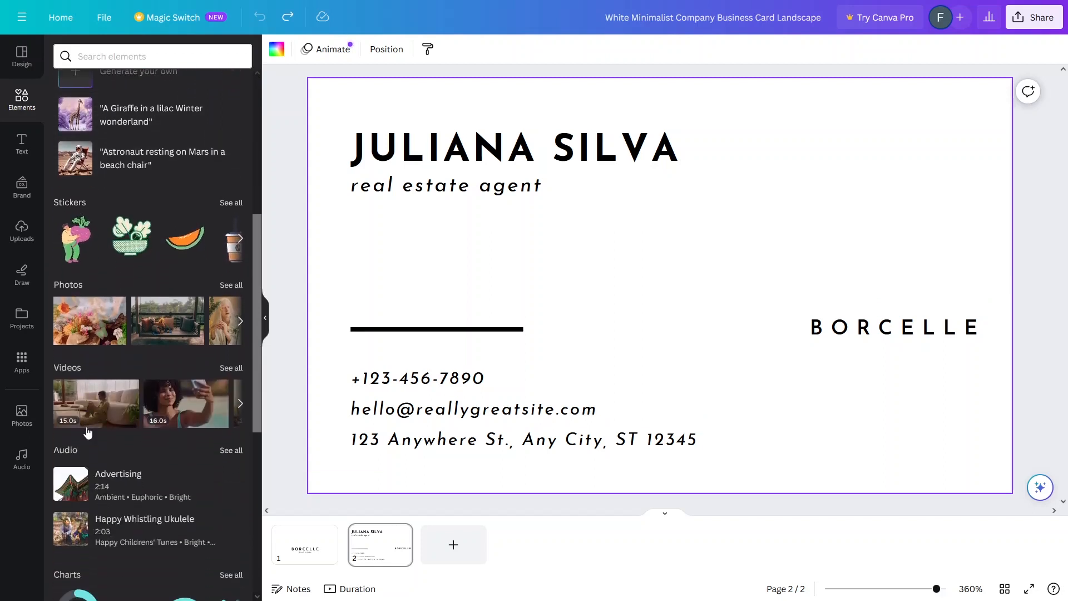
{"action": "scroll", "coordinate": [87, 426], "scroll_direction": "down", "scroll_amount": 3}
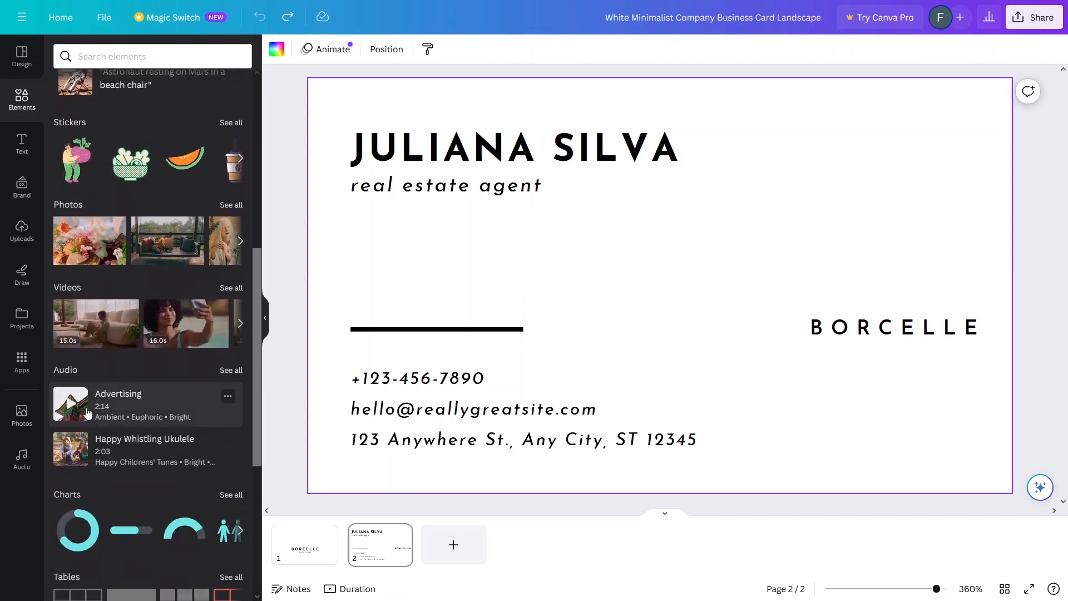
{"action": "scroll", "coordinate": [193, 312], "scroll_direction": "up", "scroll_amount": 8}
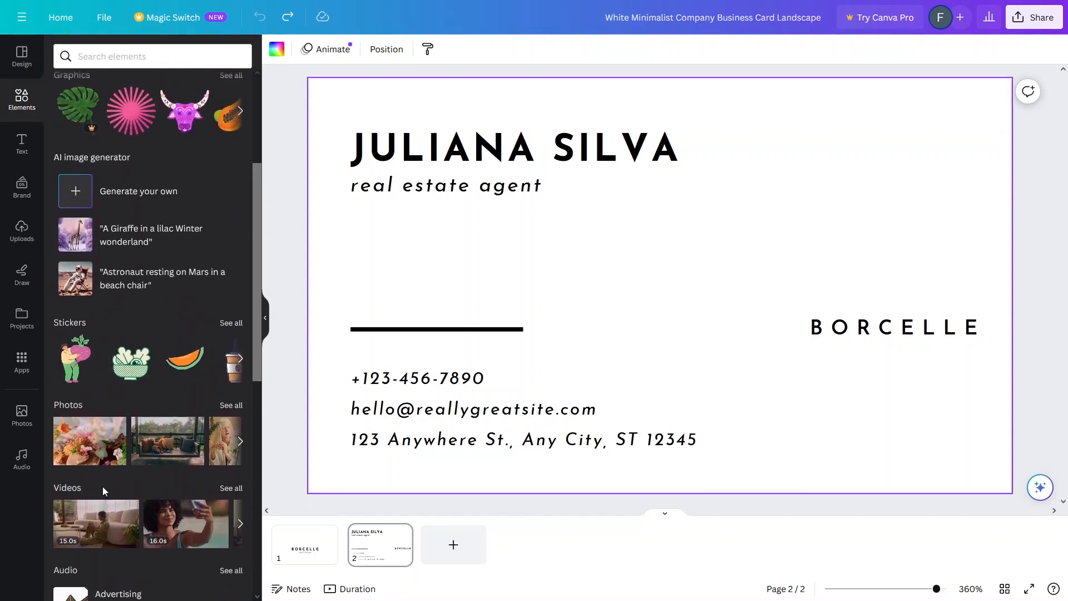
{"action": "scroll", "coordinate": [104, 417], "scroll_direction": "up", "scroll_amount": 3}
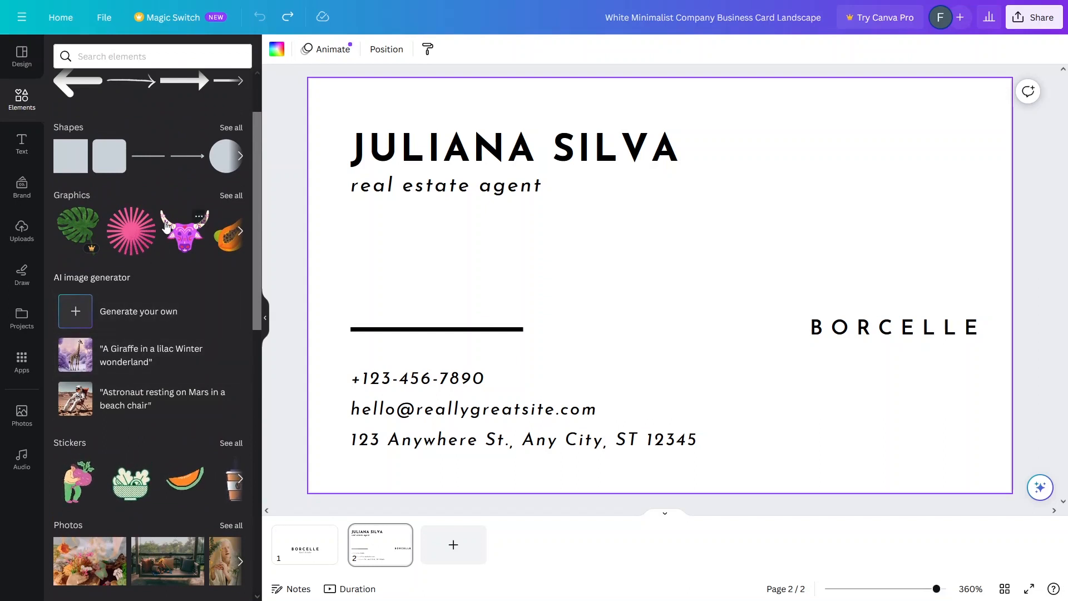
Try adding the recently used "Farm to Table" text combination to the second page, and delete it.
{"action": "left_click", "coordinate": [27, 146]}
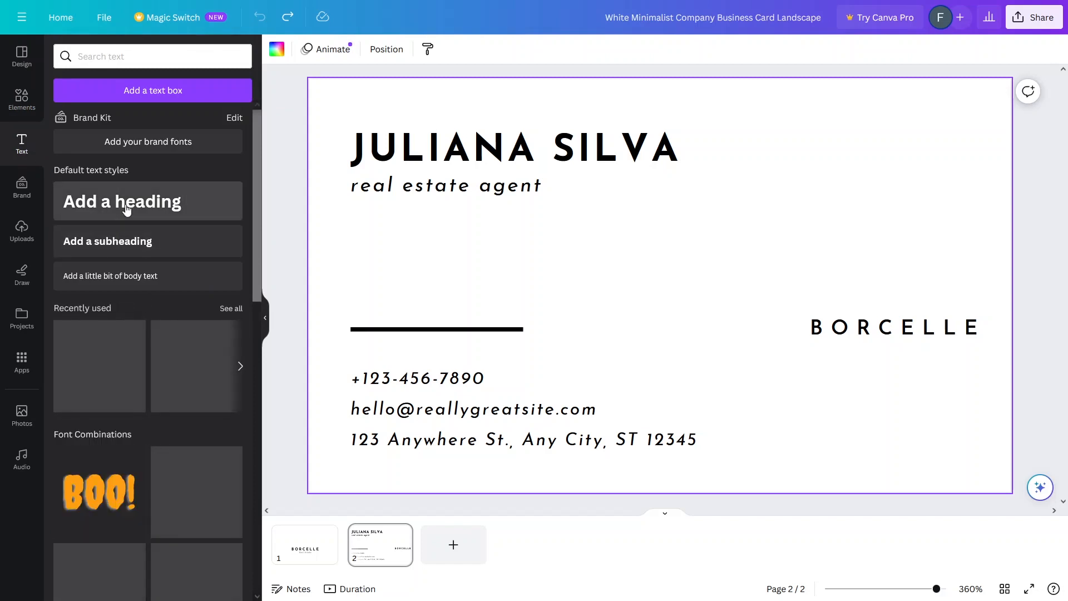
{"action": "scroll", "coordinate": [88, 275], "scroll_direction": "down", "scroll_amount": 3}
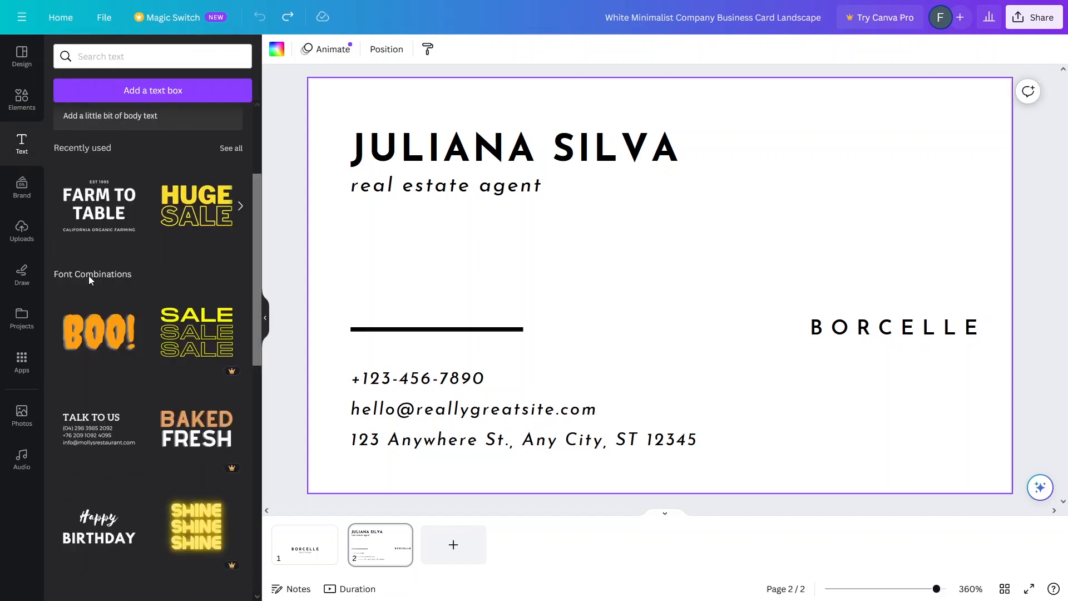
{"action": "scroll", "coordinate": [115, 337], "scroll_direction": "up", "scroll_amount": 2}
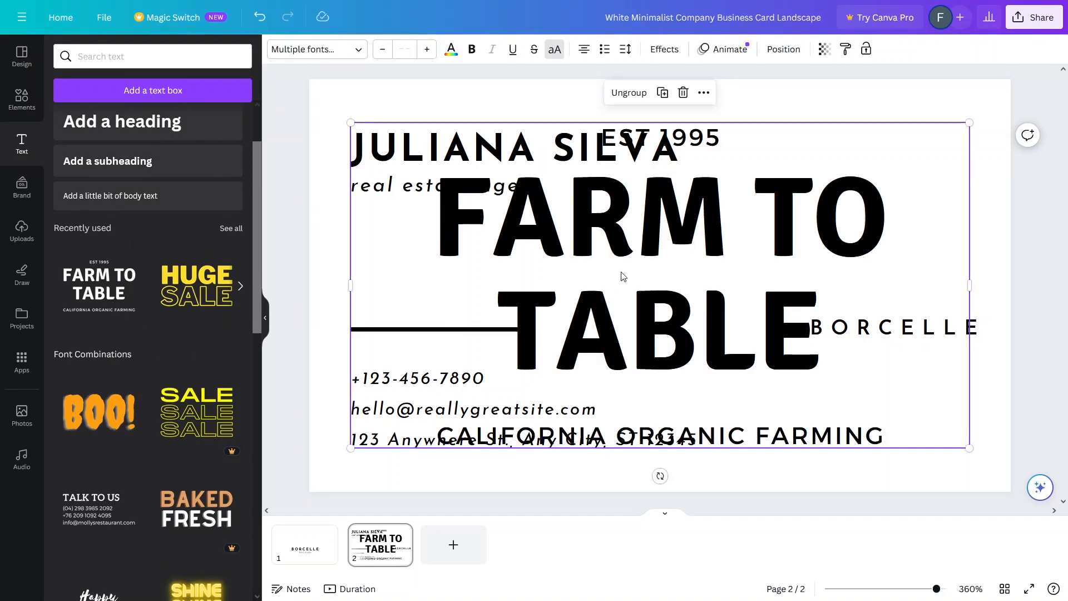
{"action": "key", "text": "Delete"}
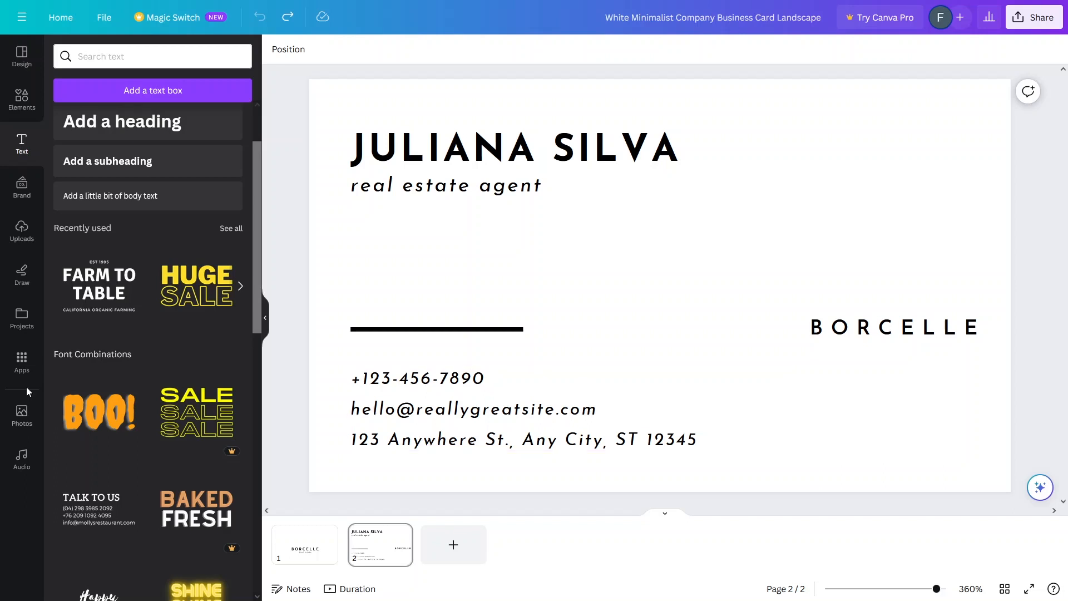
Search the Canva apps for "QR Code Generator".
{"action": "left_click", "coordinate": [21, 361]}
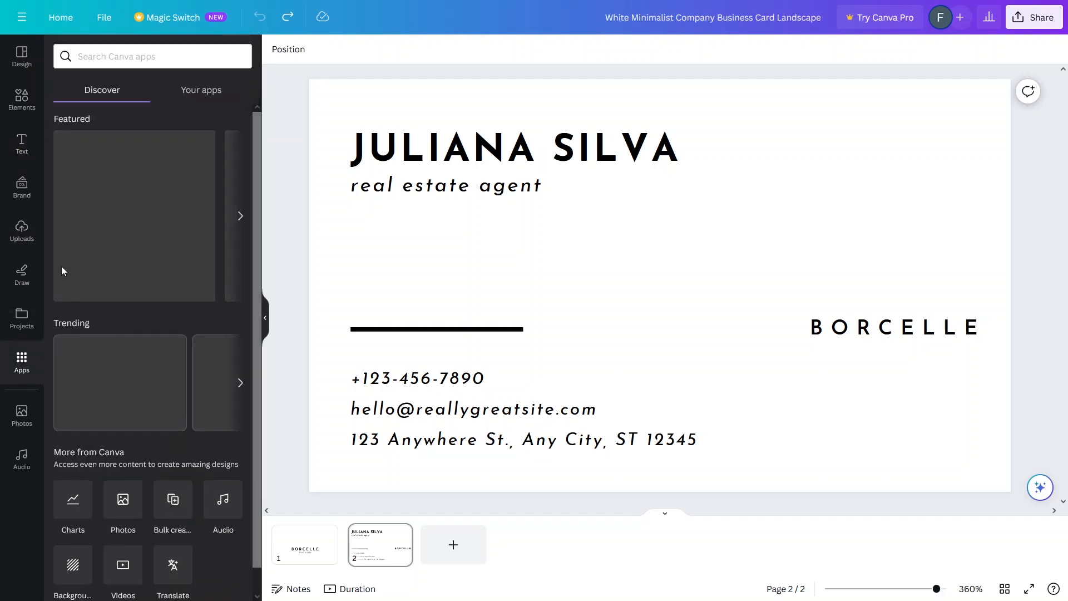
{"action": "left_click", "coordinate": [129, 60]}
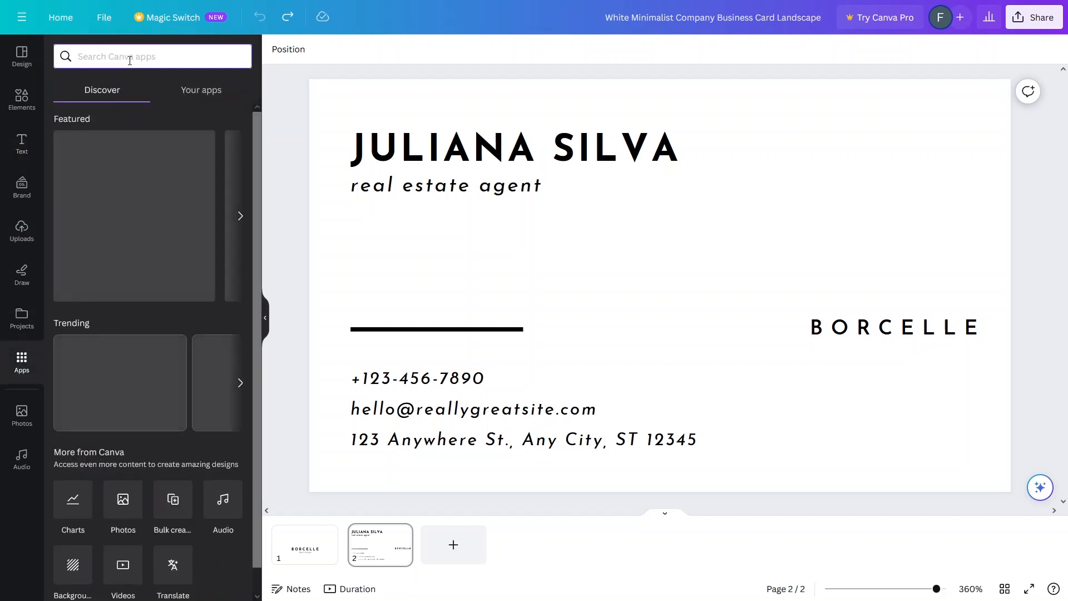
{"action": "type", "text": "qr"}
{"action": "key", "text": "Down"}
{"action": "key", "text": "Down"}
{"action": "key", "text": "Down"}
{"action": "key", "text": "Down"}
{"action": "key", "text": "Down"}
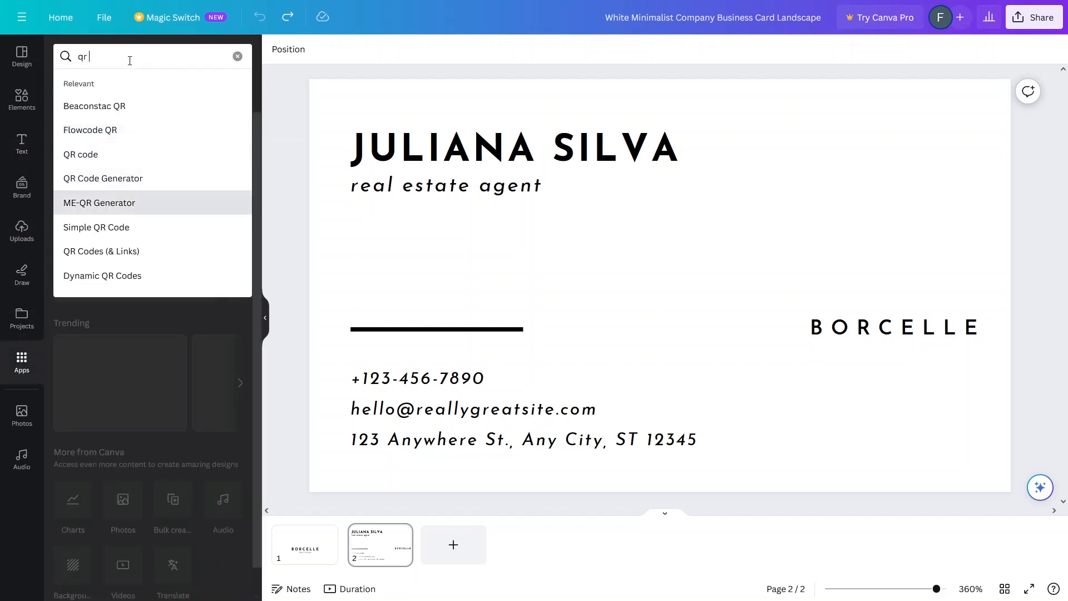
{"action": "key", "text": "Up"}
{"action": "key", "text": "Return"}
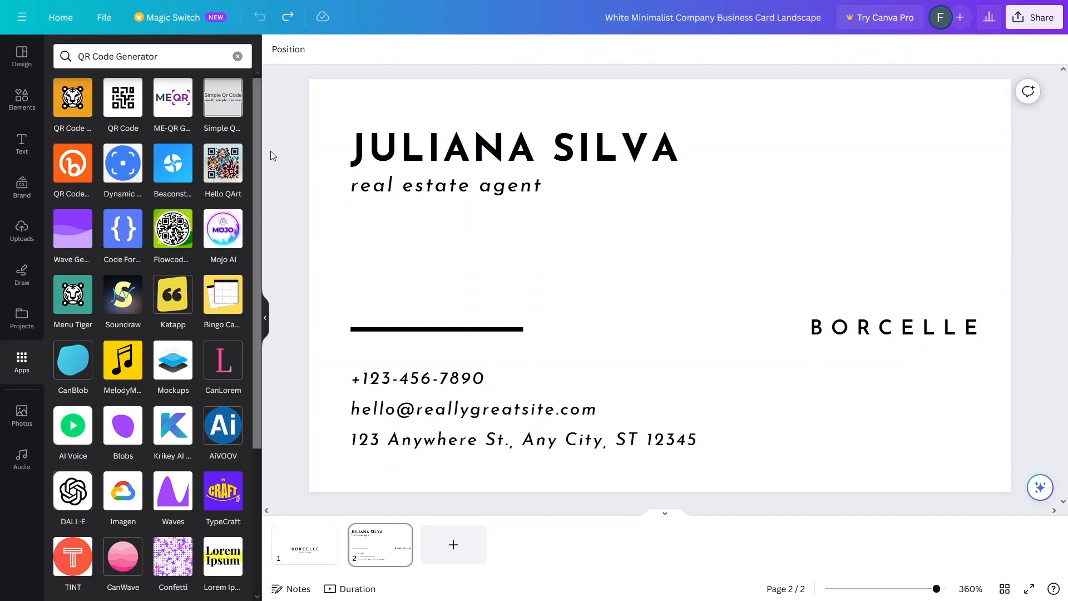
Search the web for "qrcode monkey" in a new browser tab and open the QRCode Monkey generator site.
{"action": "mouse_move", "coordinate": [302, 25]}
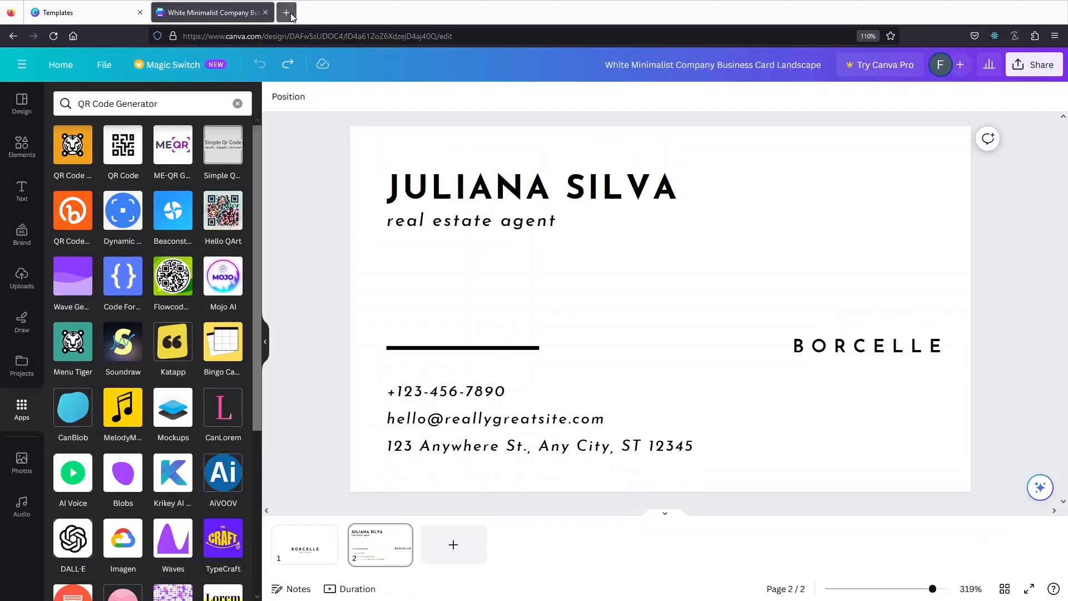
{"action": "double_click", "coordinate": [287, 12]}
{"action": "type", "text": "qrcode"}
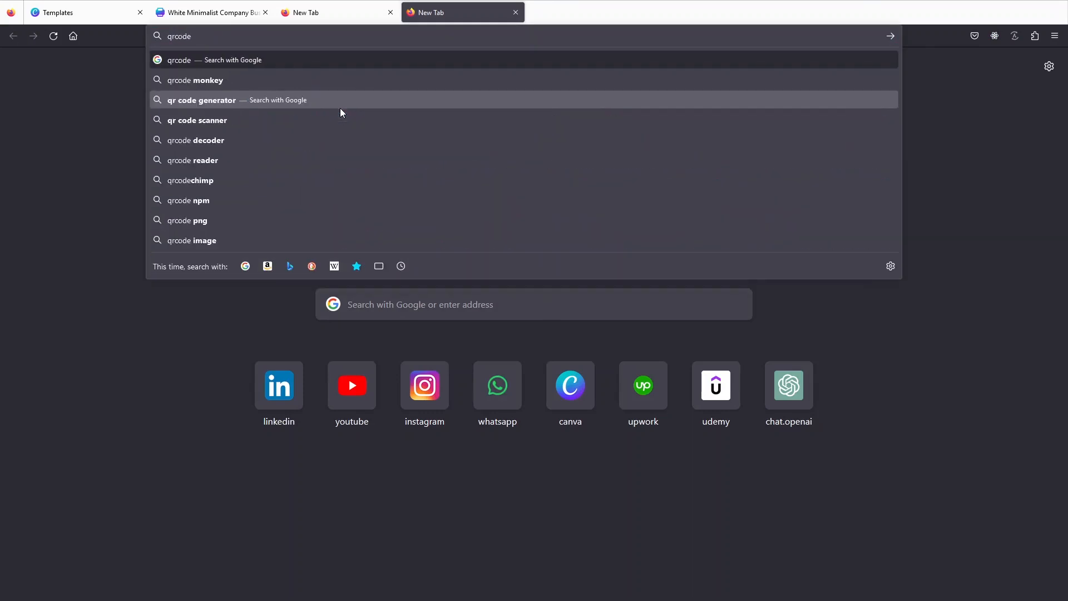
{"action": "key", "text": "Down"}
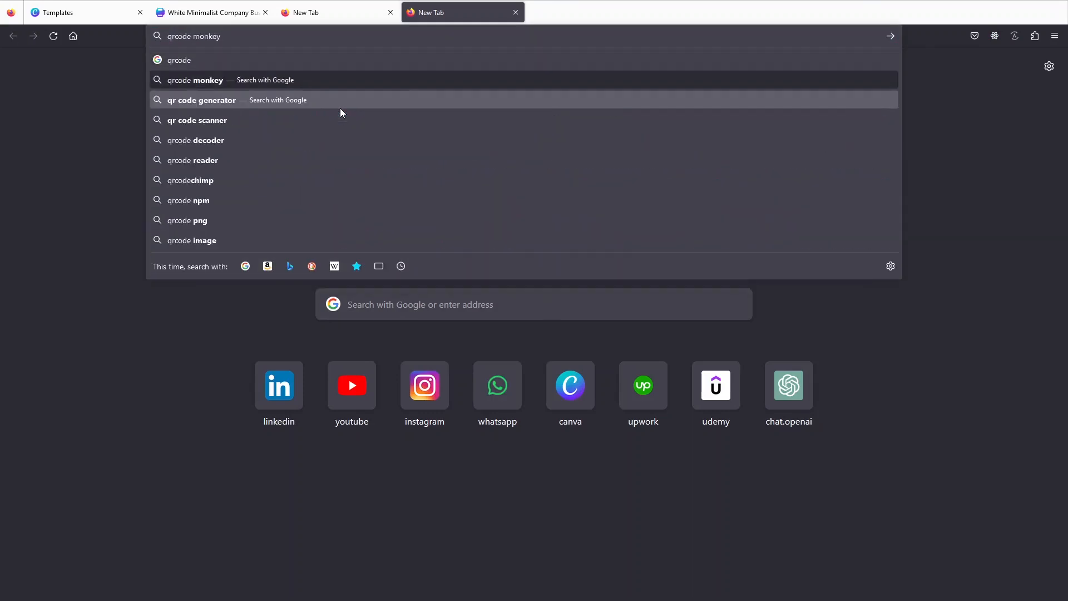
{"action": "key", "text": "Return"}
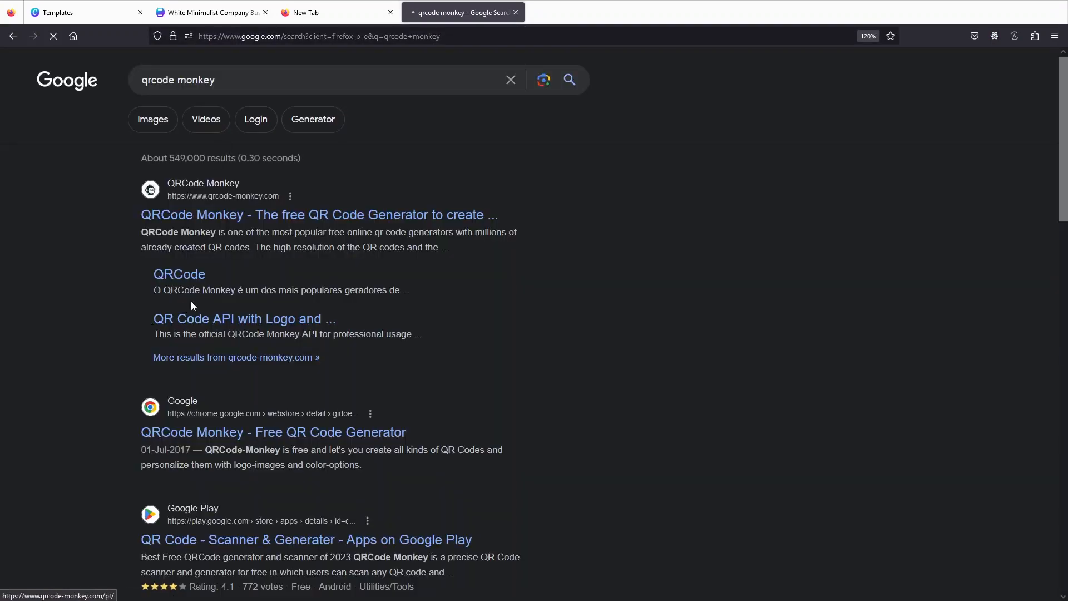
{"action": "left_click", "coordinate": [270, 215]}
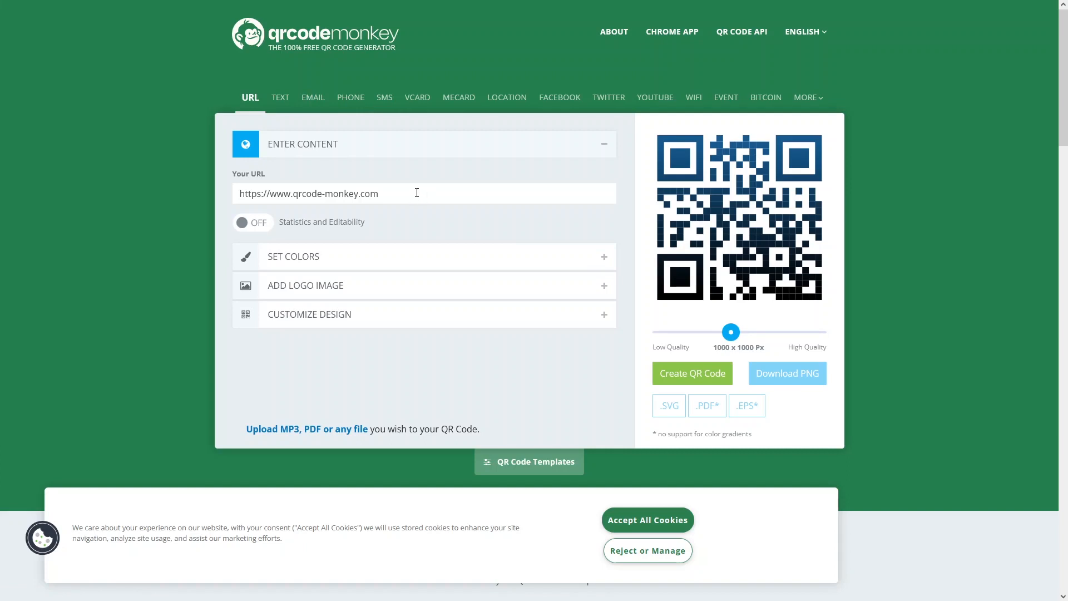
Examine the QR code generator's URL field, foreground and background colour settings, and logo image gallery.
{"action": "left_click_drag", "start_coordinate": [414, 193], "coordinate": [236, 194]}
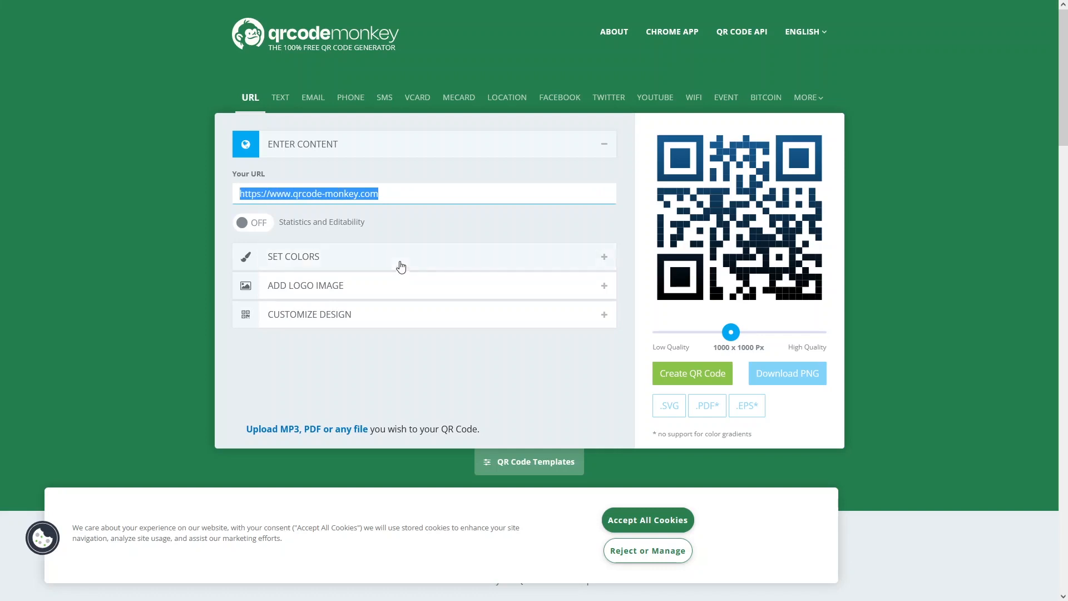
{"action": "scroll", "coordinate": [392, 270], "scroll_direction": "down", "scroll_amount": 1}
{"action": "left_click", "coordinate": [389, 205]}
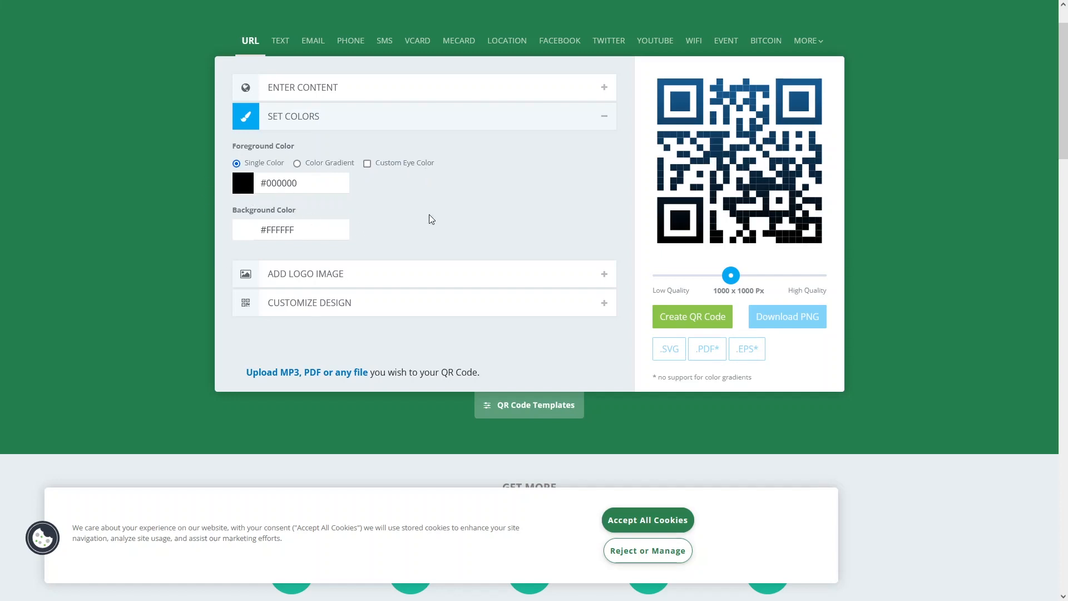
{"action": "left_click", "coordinate": [243, 185]}
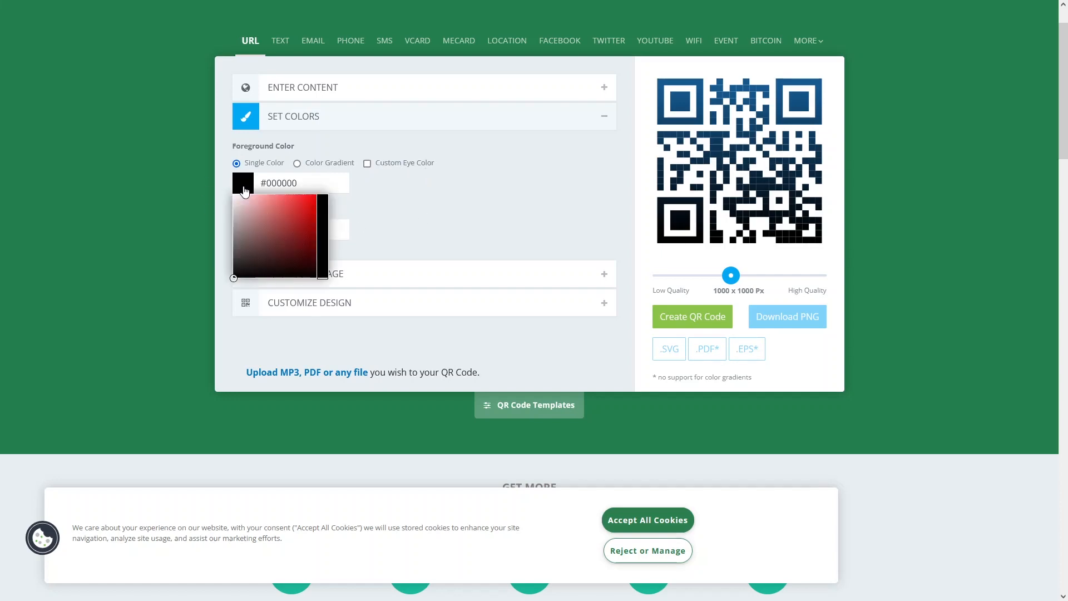
{"action": "left_click", "coordinate": [416, 203]}
{"action": "left_click", "coordinate": [323, 227]}
{"action": "left_click_drag", "start_coordinate": [322, 227], "coordinate": [264, 229]}
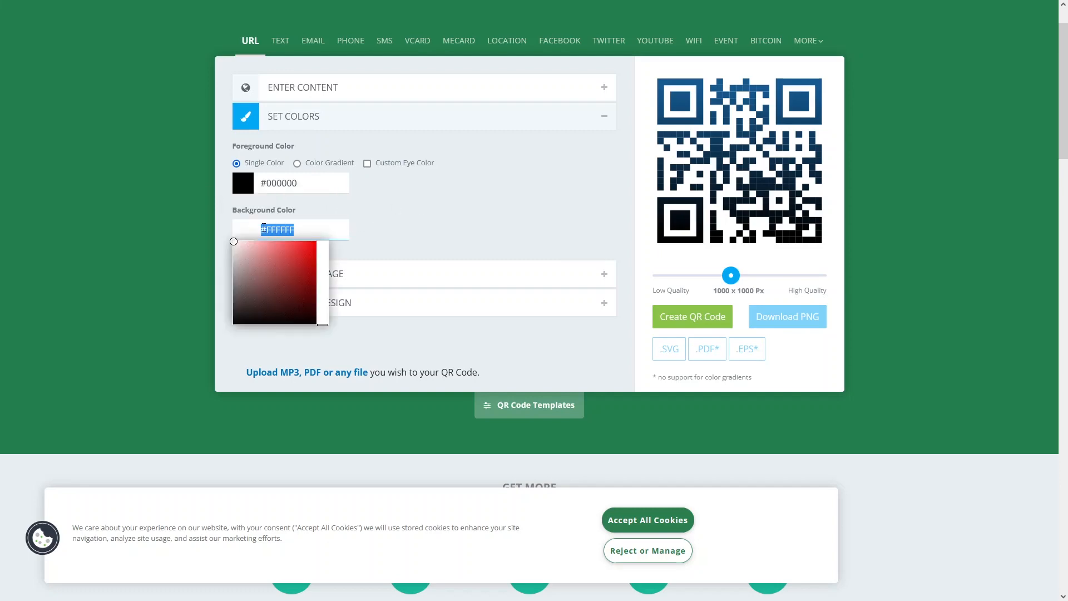
{"action": "scroll", "coordinate": [322, 262], "scroll_direction": "down", "scroll_amount": 3}
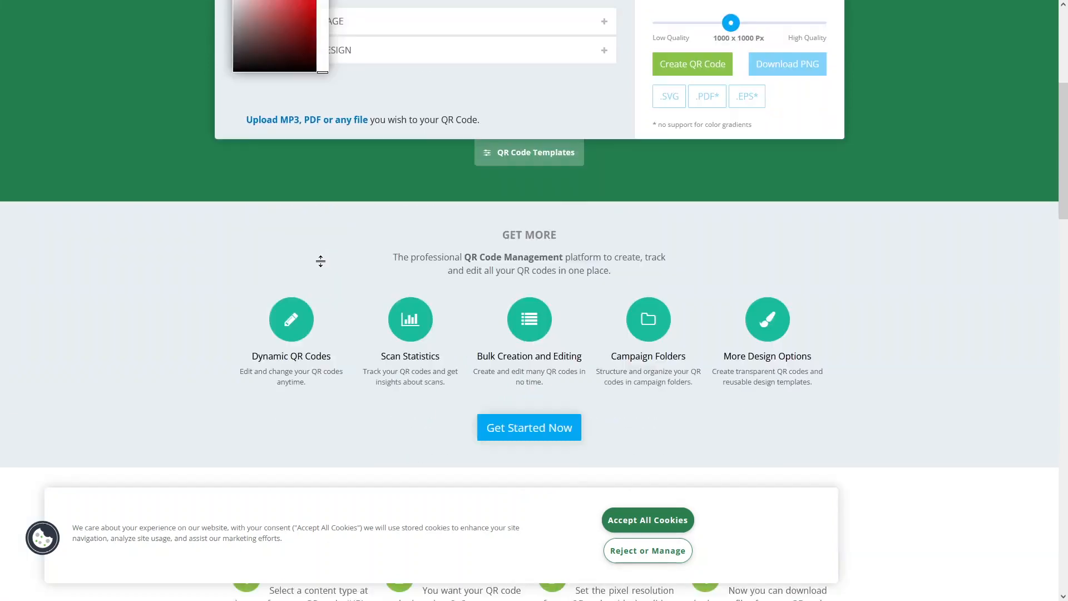
{"action": "scroll", "coordinate": [321, 261], "scroll_direction": "up", "scroll_amount": 4}
{"action": "left_click", "coordinate": [496, 271]}
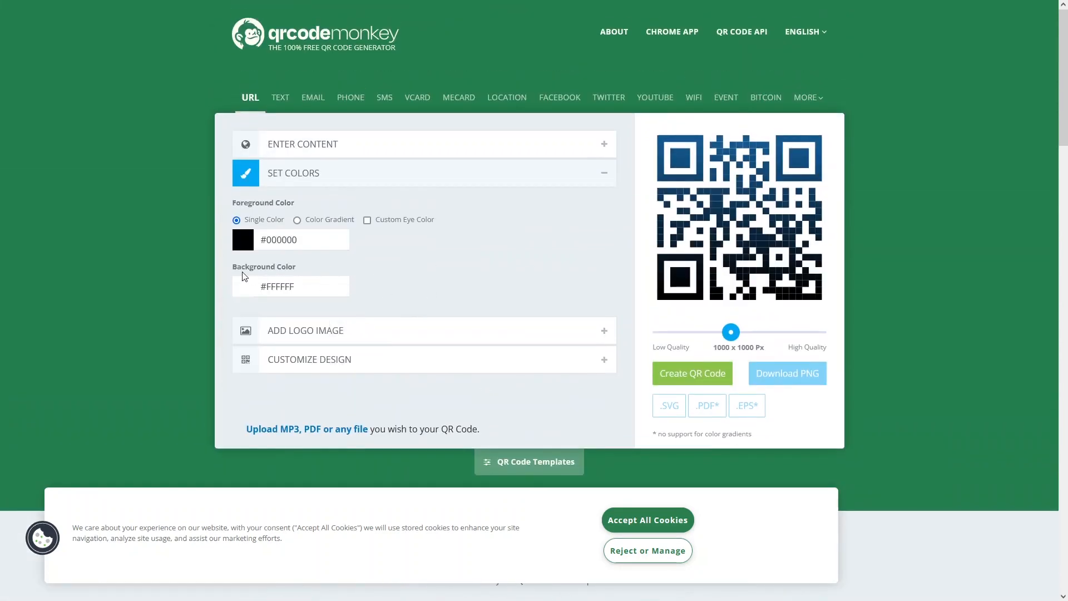
{"action": "left_click", "coordinate": [376, 331]}
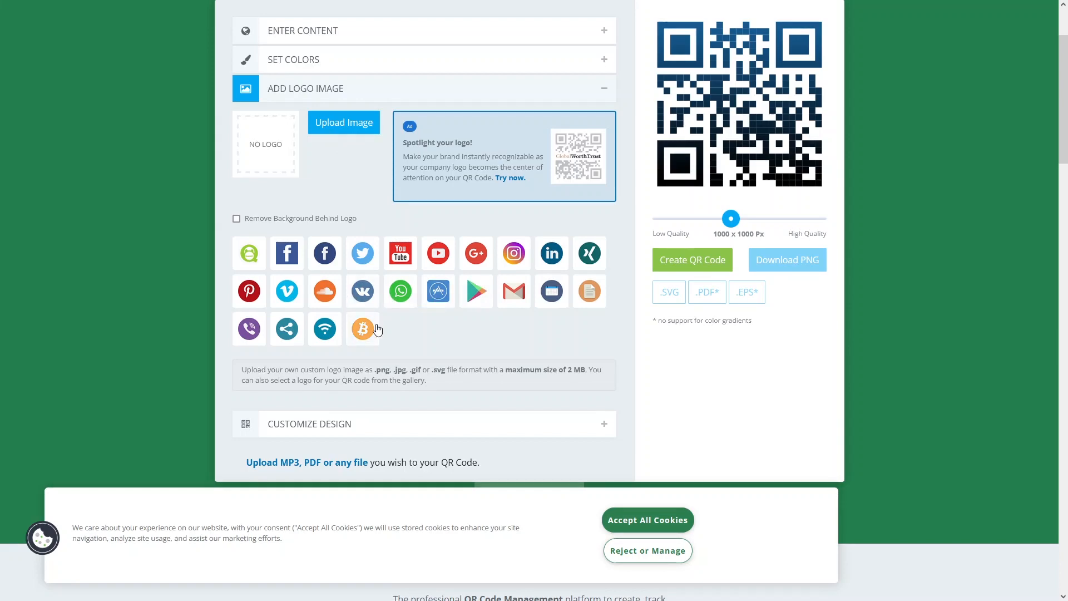
{"action": "scroll", "coordinate": [403, 325], "scroll_direction": "down", "scroll_amount": 2}
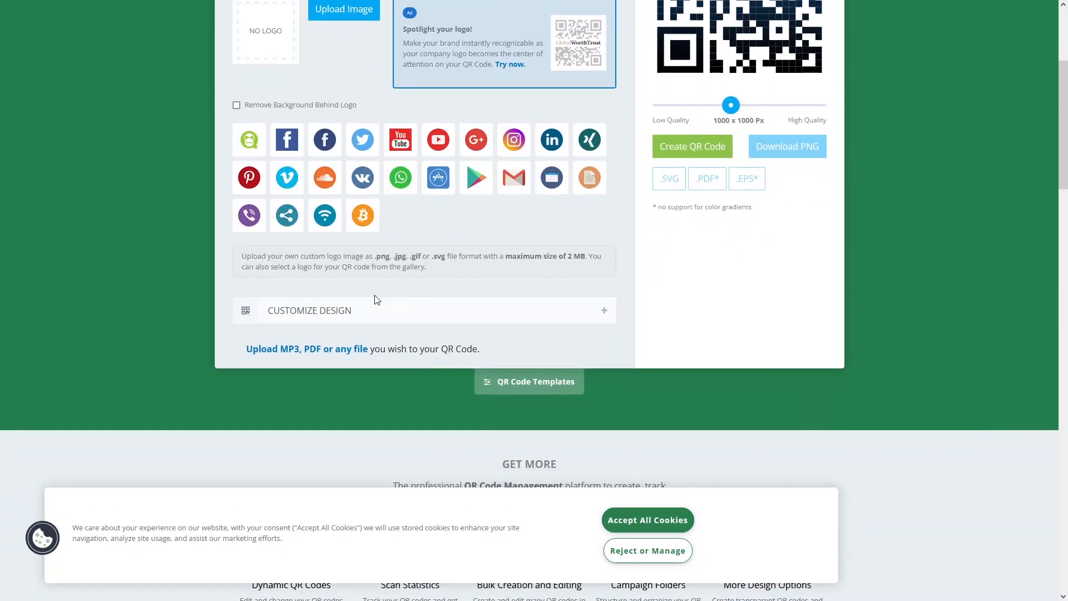
Customise the QR code design with the rounded-square eye frame and the rounded vertical bar body shape.
{"action": "left_click", "coordinate": [378, 310]}
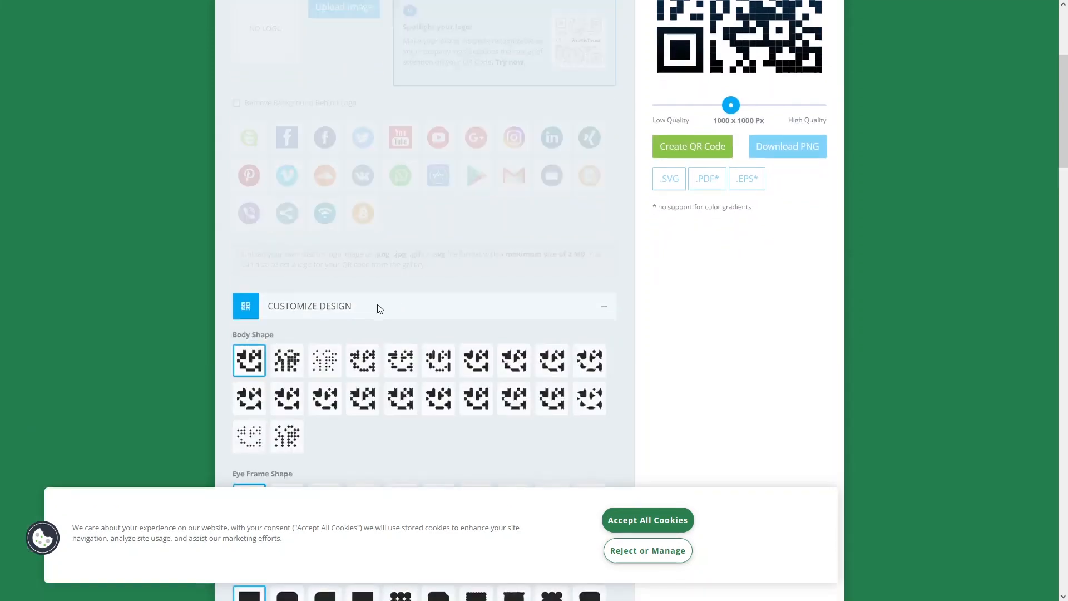
{"action": "scroll", "coordinate": [374, 291], "scroll_direction": "down", "scroll_amount": 6}
{"action": "scroll", "coordinate": [377, 294], "scroll_direction": "up", "scroll_amount": 2}
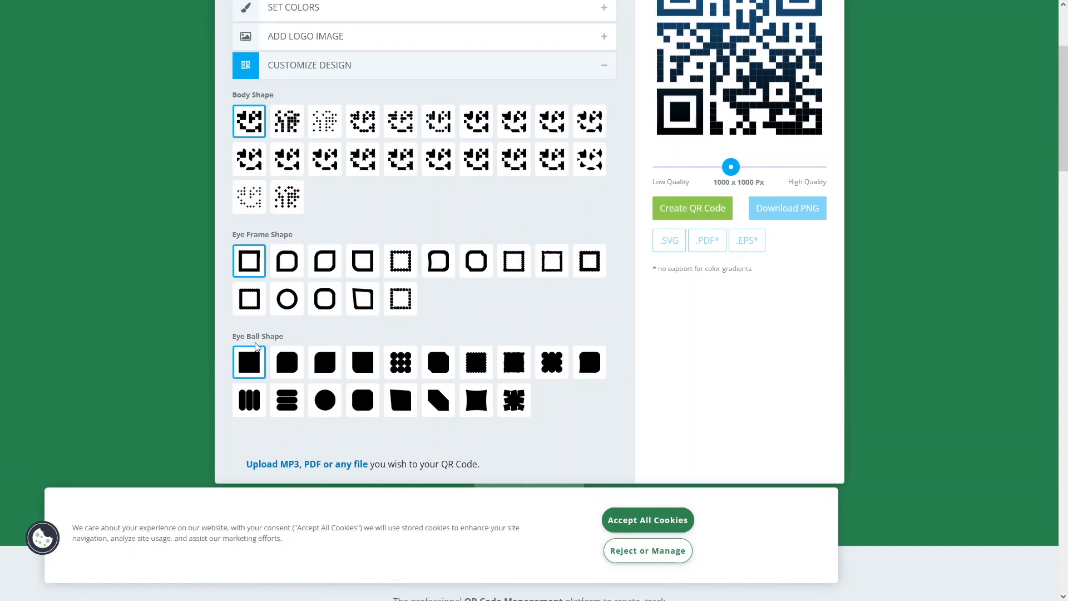
{"action": "scroll", "coordinate": [392, 338], "scroll_direction": "up", "scroll_amount": 1}
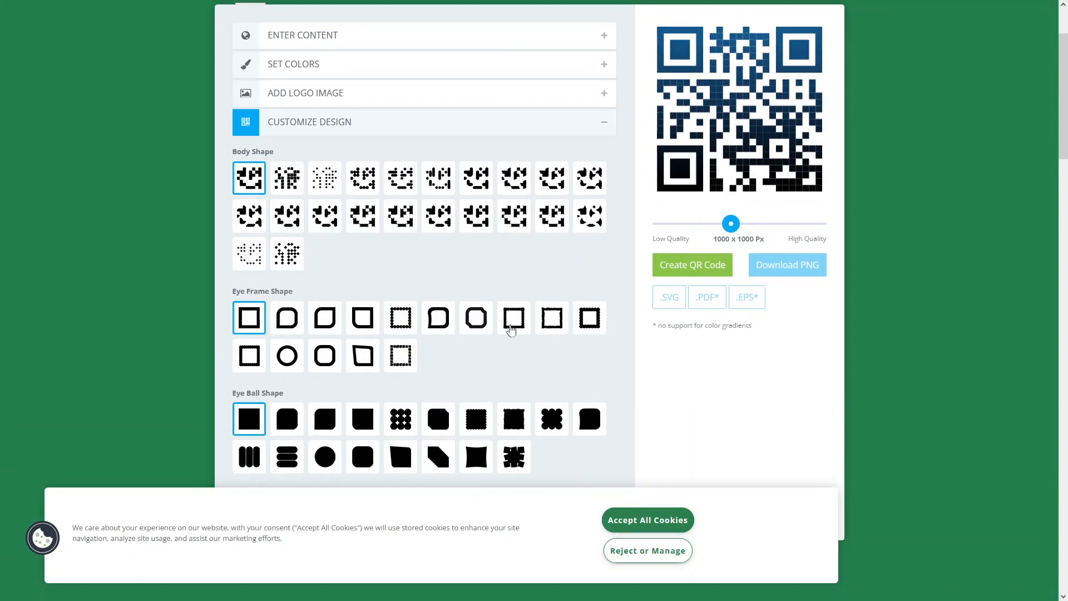
{"action": "scroll", "coordinate": [545, 375], "scroll_direction": "up", "scroll_amount": 1}
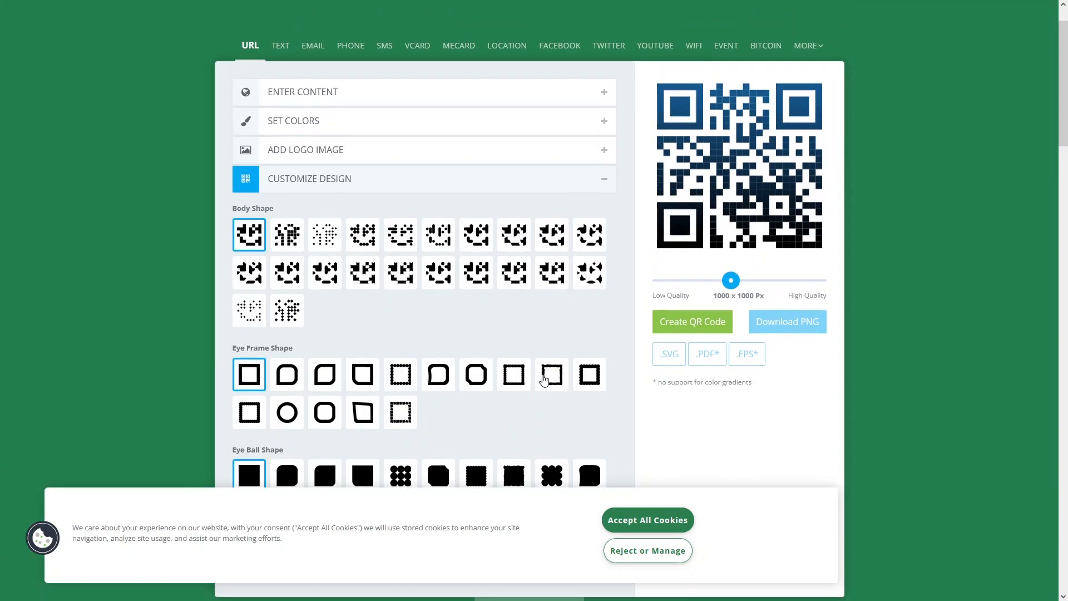
{"action": "left_click", "coordinate": [325, 412]}
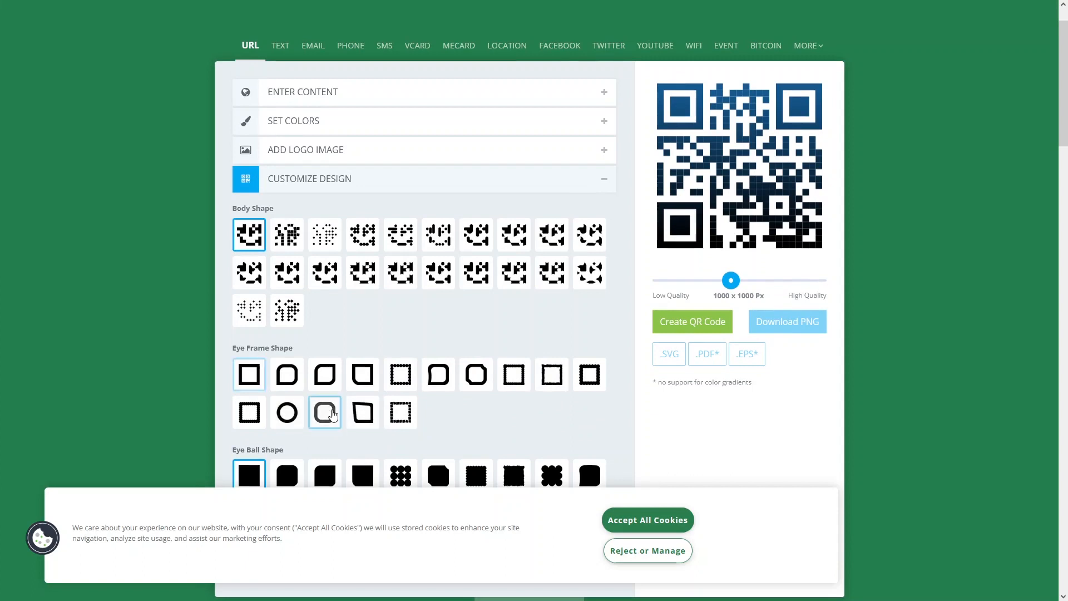
{"action": "scroll", "coordinate": [525, 346], "scroll_direction": "up", "scroll_amount": 1}
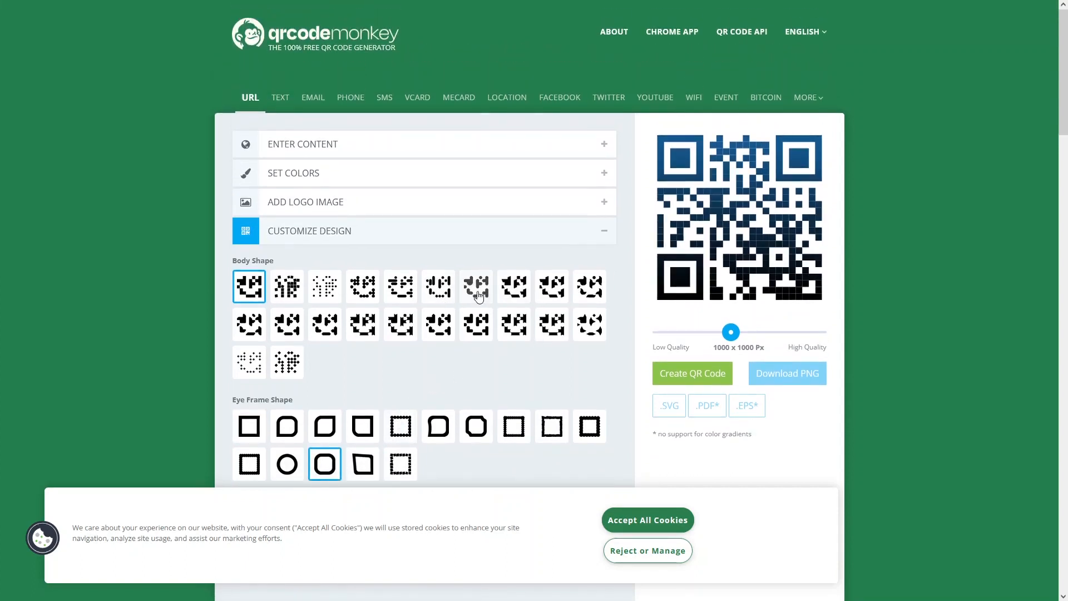
{"action": "left_click", "coordinate": [444, 290]}
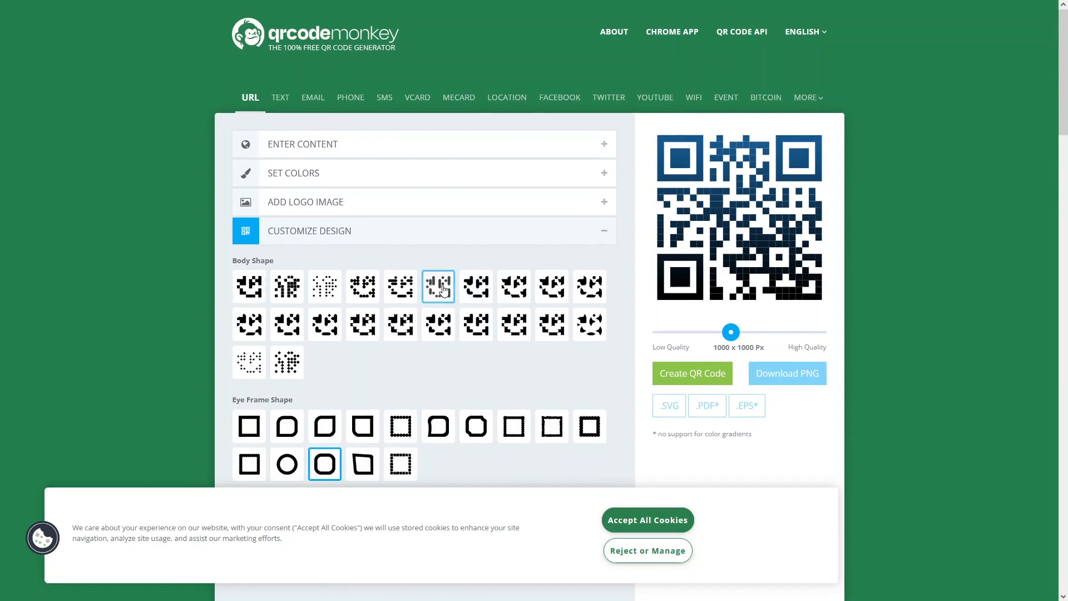
Generate the customised QR code and download it as a PNG.
{"action": "left_click", "coordinate": [688, 373]}
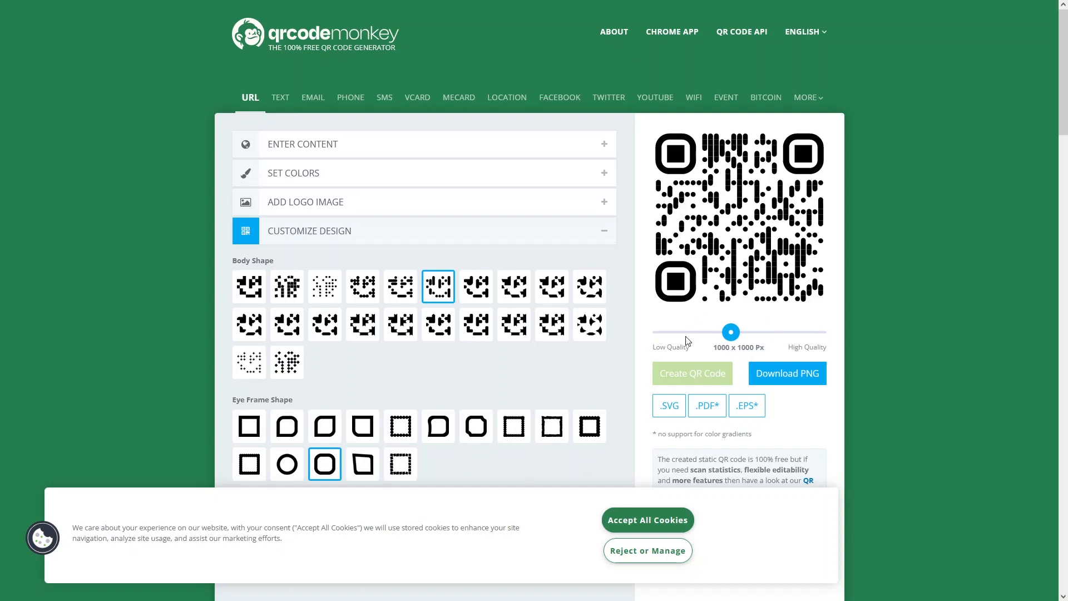
{"action": "left_click", "coordinate": [788, 373]}
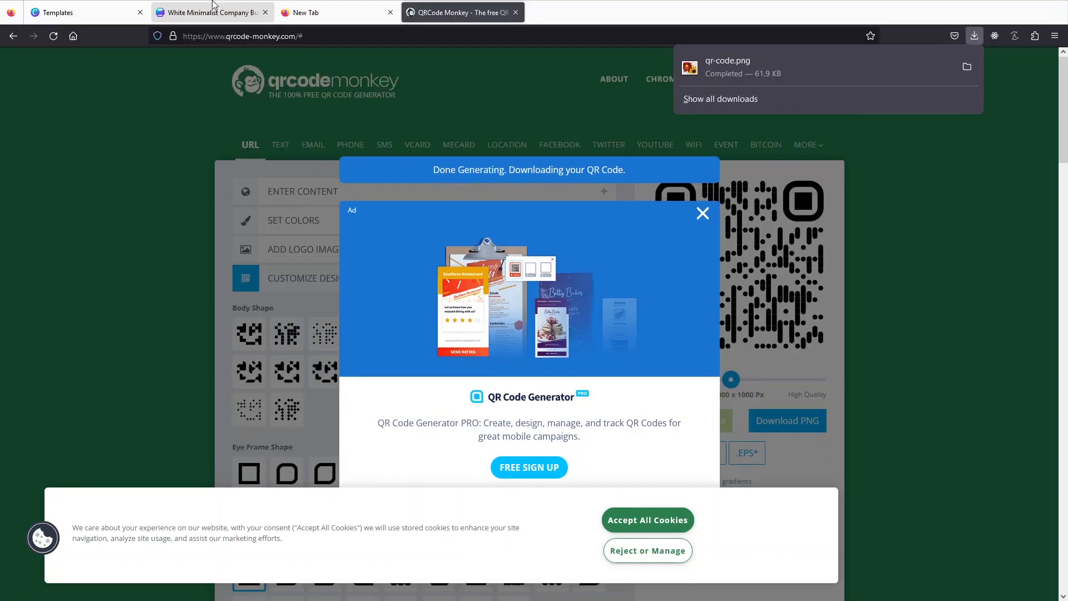
Switch back to the Canva design, add the downloaded qr-code.png to the second page and place it above the BORCELLE text.
{"action": "left_click", "coordinate": [222, 7]}
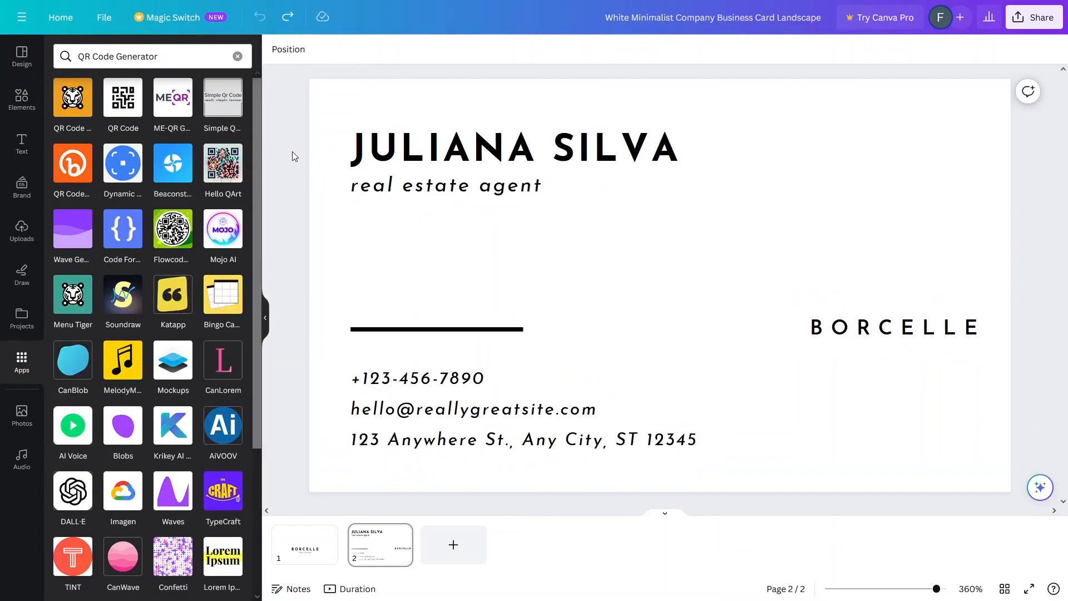
{"action": "mouse_move", "coordinate": [973, 2]}
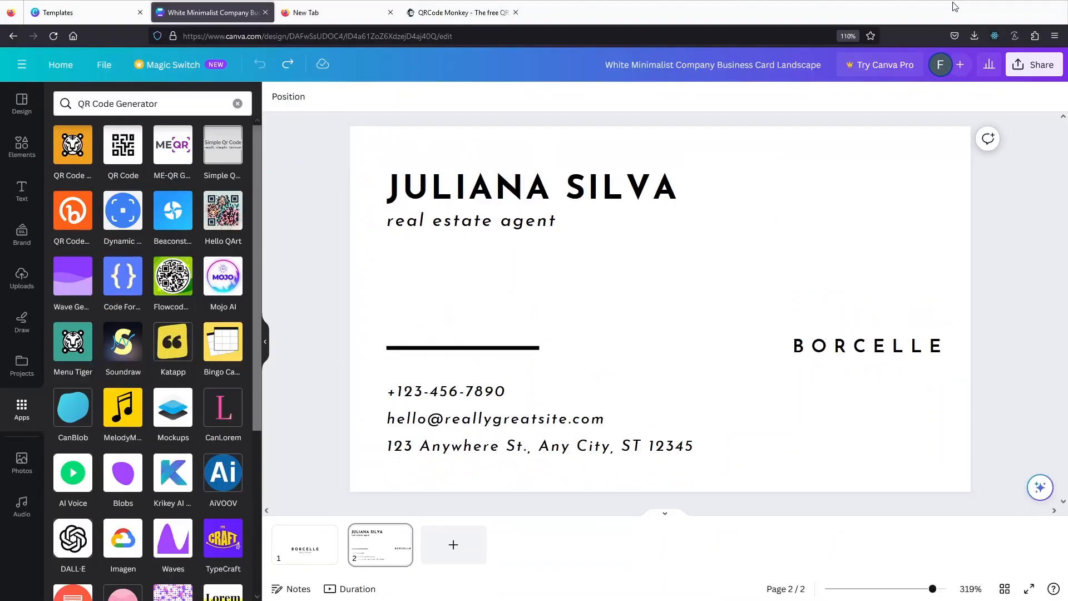
{"action": "left_click", "coordinate": [974, 37]}
{"action": "left_click_drag", "start_coordinate": [837, 78], "coordinate": [813, 178]}
{"action": "left_click_drag", "start_coordinate": [740, 71], "coordinate": [814, 234]}
{"action": "left_click_drag", "start_coordinate": [894, 354], "coordinate": [889, 274]}
{"action": "left_click", "coordinate": [875, 369]}
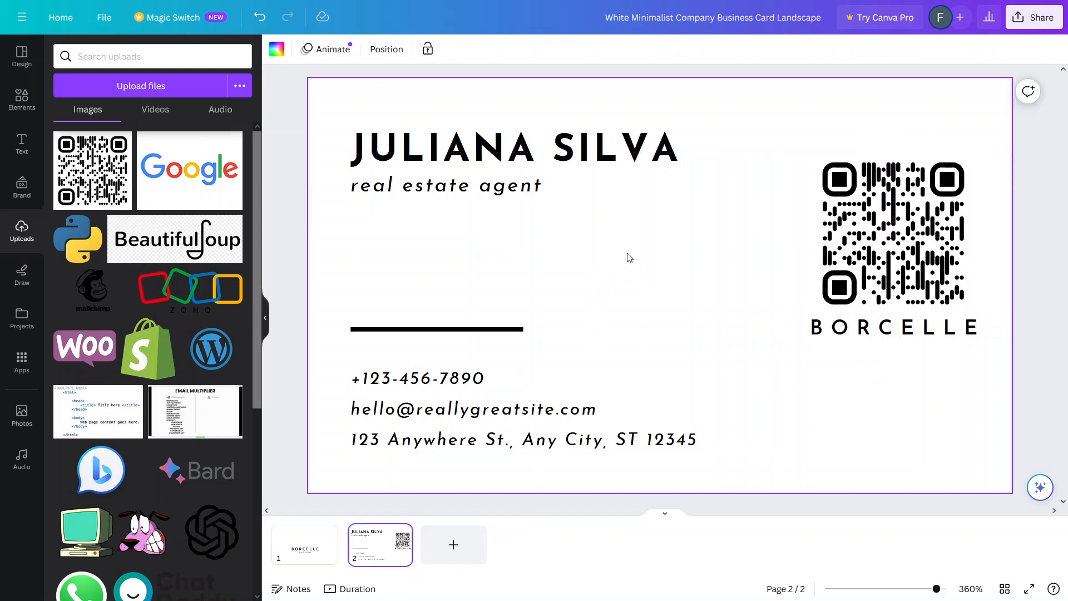
Open the business card's first page, create a view-only link for the design and copy it.
{"action": "left_click", "coordinate": [308, 552]}
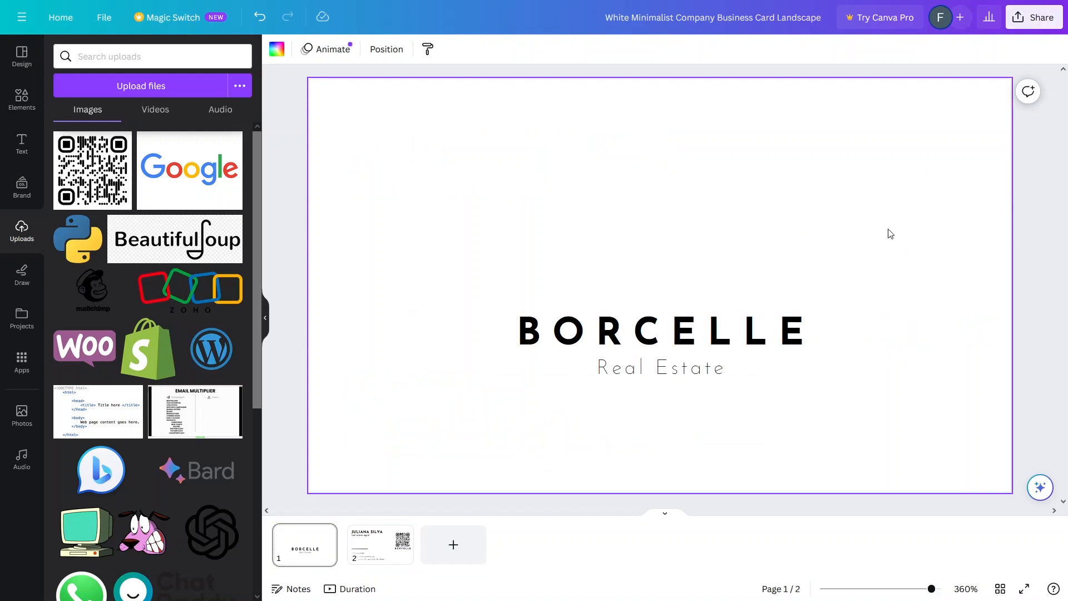
{"action": "left_click", "coordinate": [1041, 17]}
{"action": "left_click", "coordinate": [989, 381]}
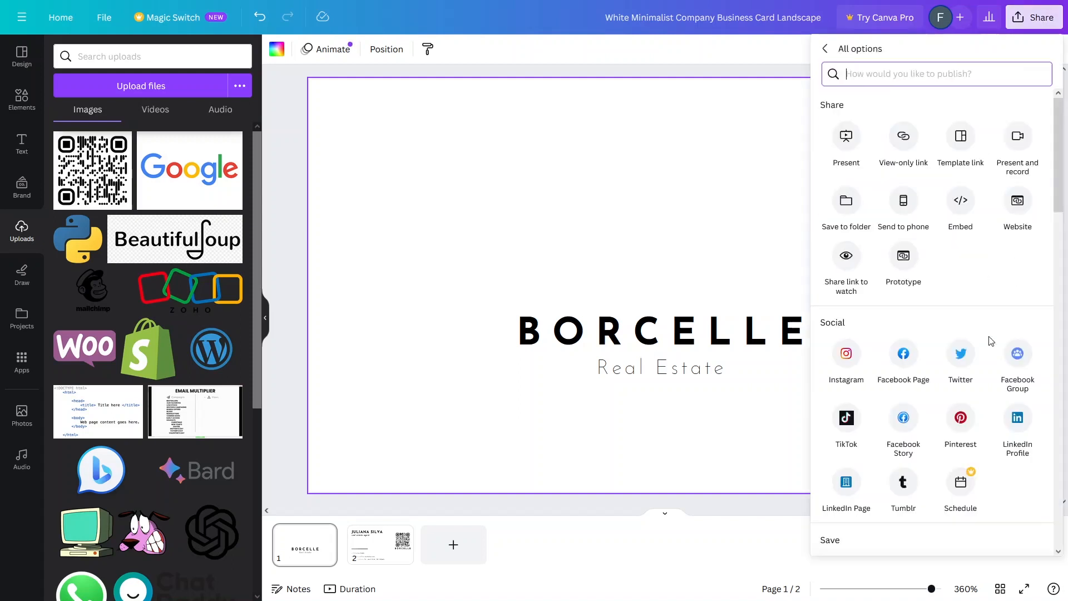
{"action": "left_click", "coordinate": [906, 146]}
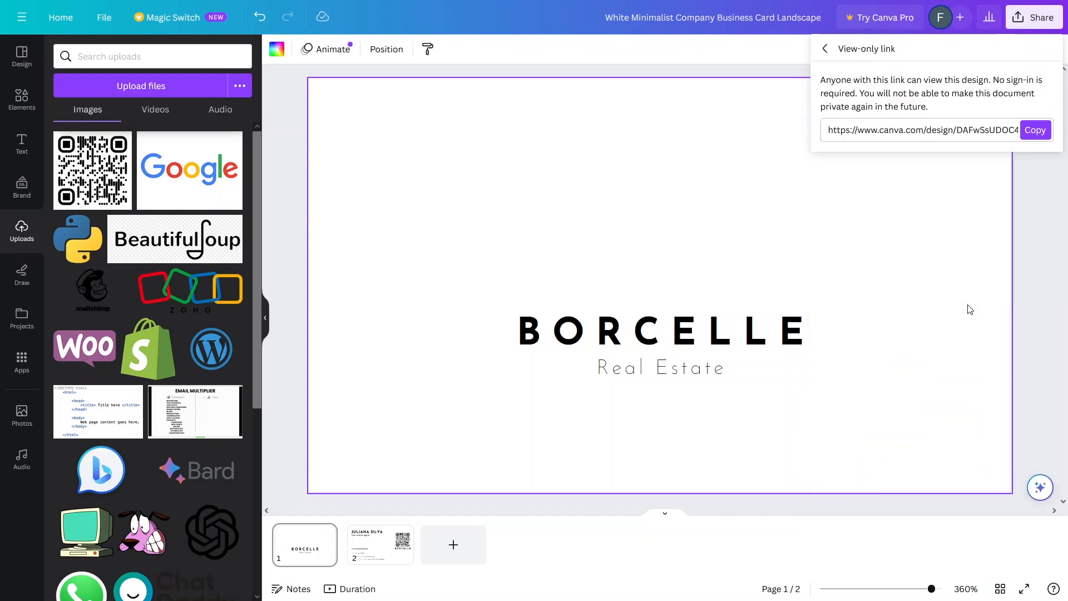
{"action": "left_click", "coordinate": [1035, 131]}
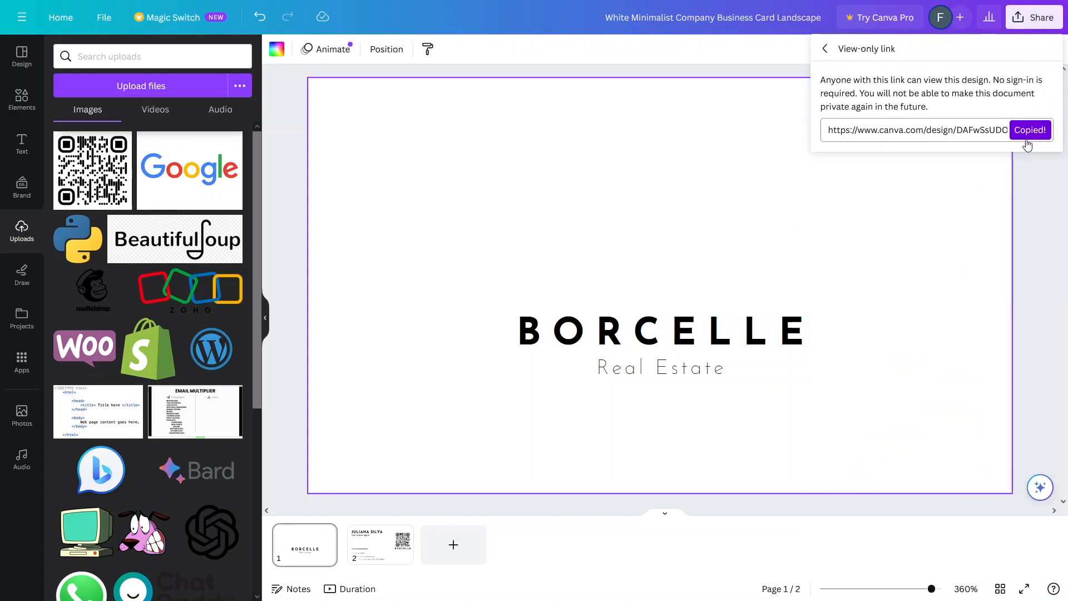
Switch to QRCode Monkey, dismiss the ad and replace the QR code's URL content with the copied Canva view-only link.
{"action": "mouse_move", "coordinate": [383, 5]}
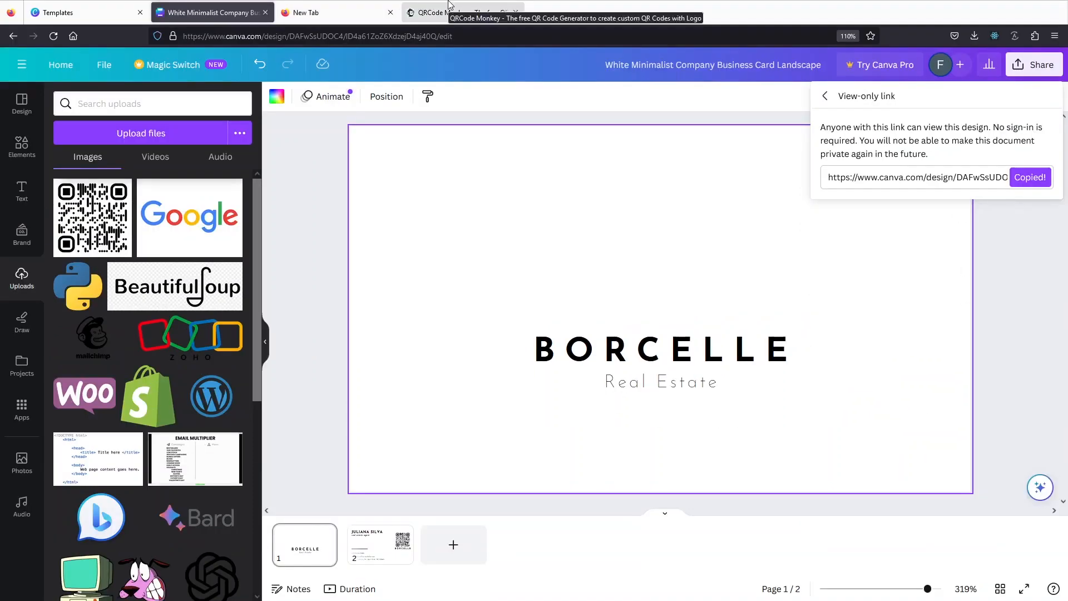
{"action": "left_click", "coordinate": [458, 12]}
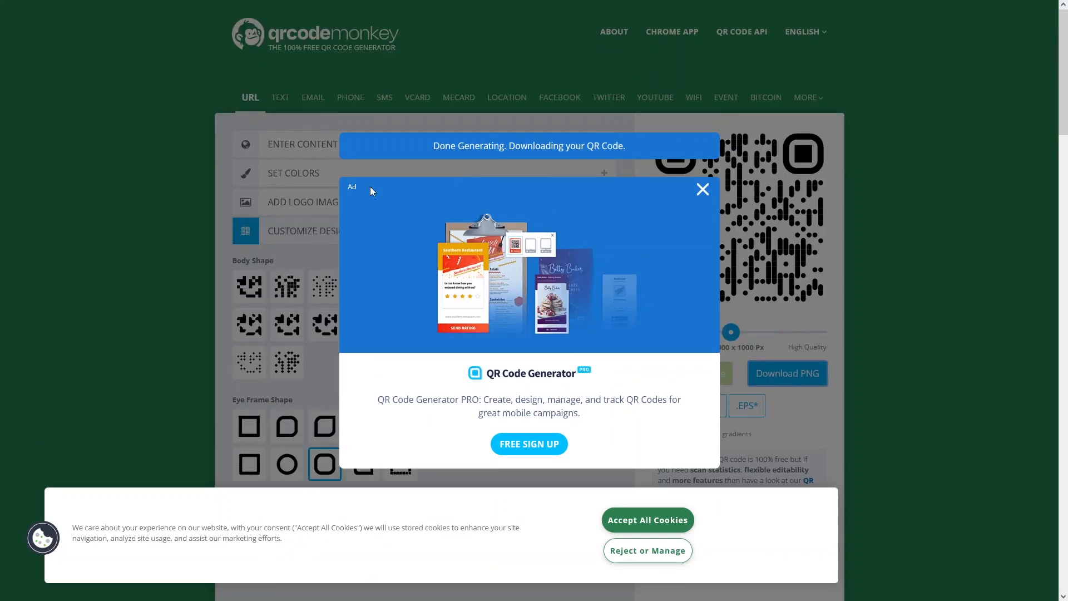
{"action": "left_click", "coordinate": [702, 190]}
{"action": "left_click", "coordinate": [294, 147]}
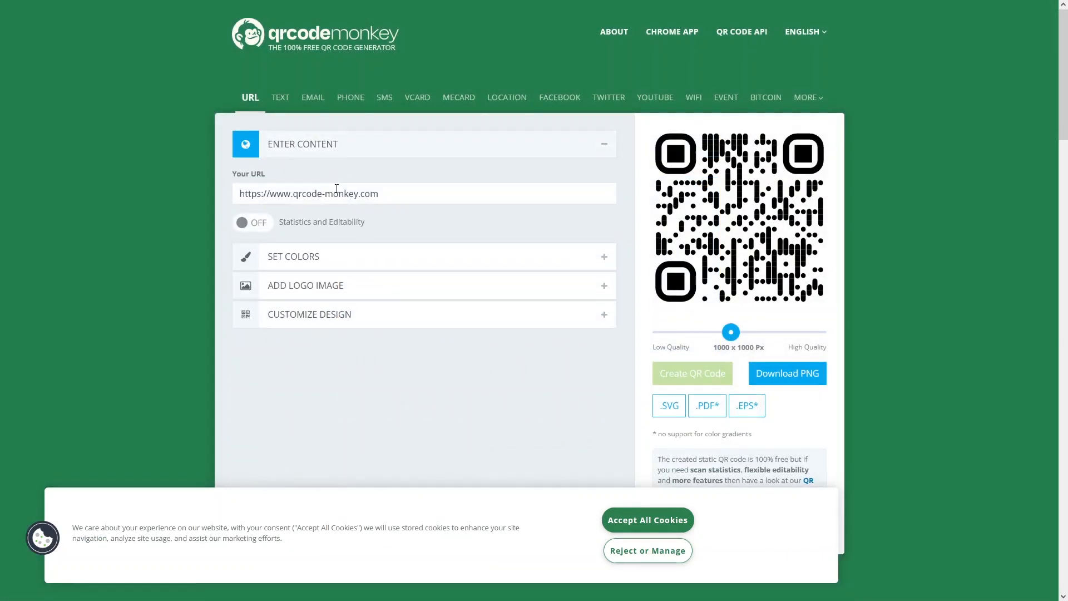
{"action": "left_click_drag", "start_coordinate": [392, 192], "coordinate": [203, 182]}
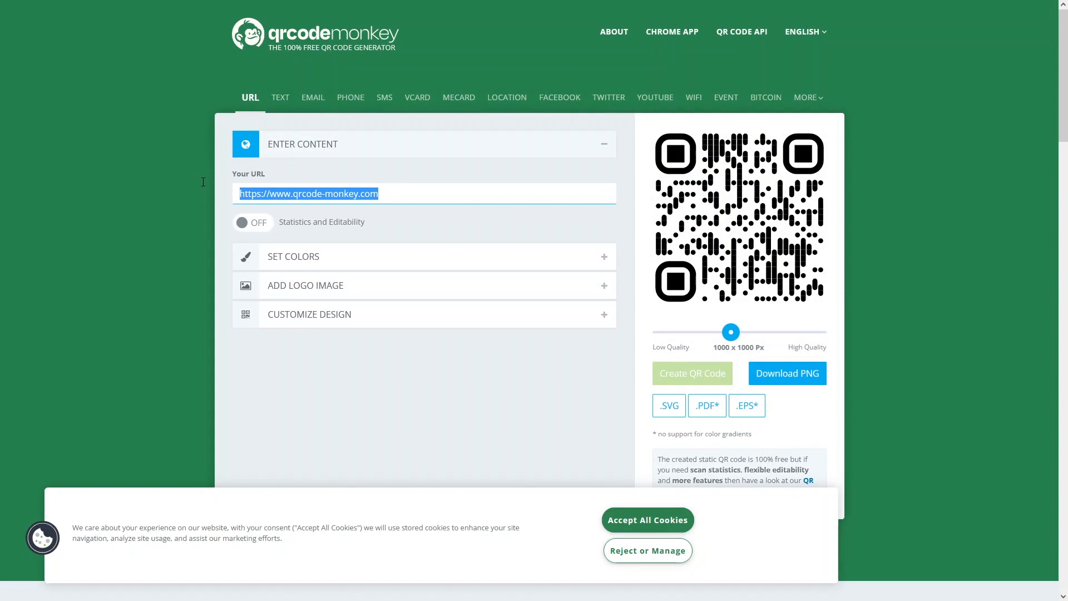
{"action": "key", "text": "ctrl+v"}
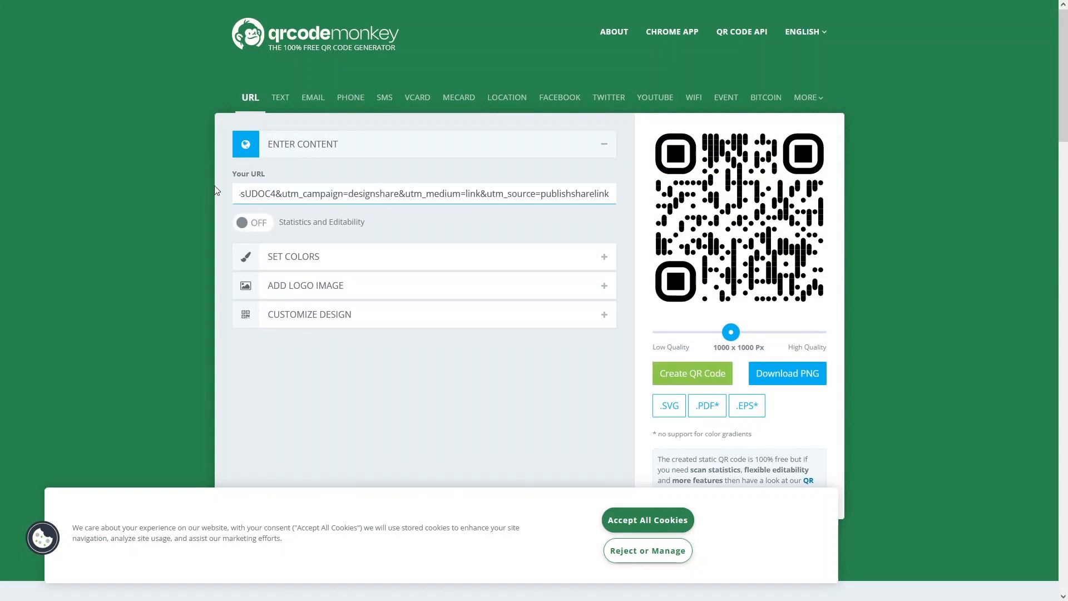
Generate the QR code for the Canva link in #000000 on #FFFFFF and download it as a PNG.
{"action": "left_click", "coordinate": [392, 256]}
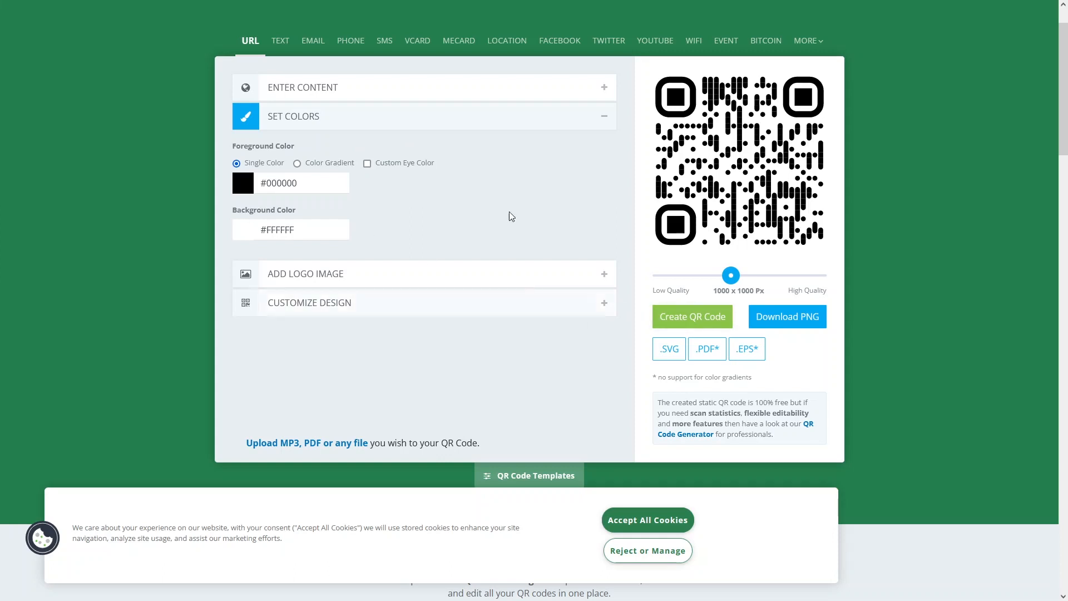
{"action": "left_click", "coordinate": [695, 317]}
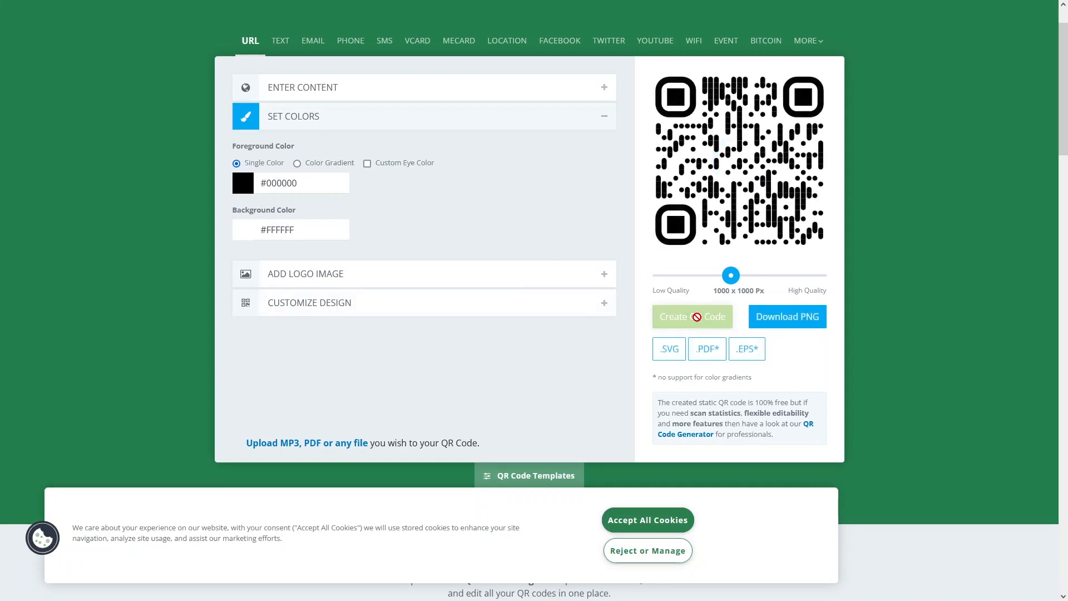
{"action": "left_click", "coordinate": [805, 319]}
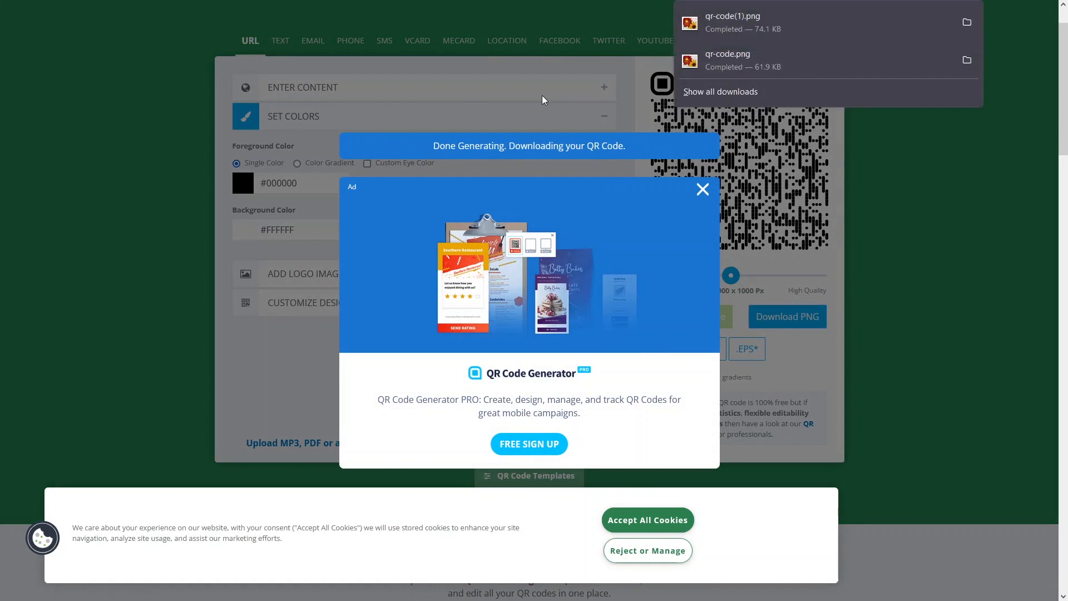
Switch back to the Canva design and add the downloaded qr-code(1).png to the business card's first page.
{"action": "left_click", "coordinate": [214, 12]}
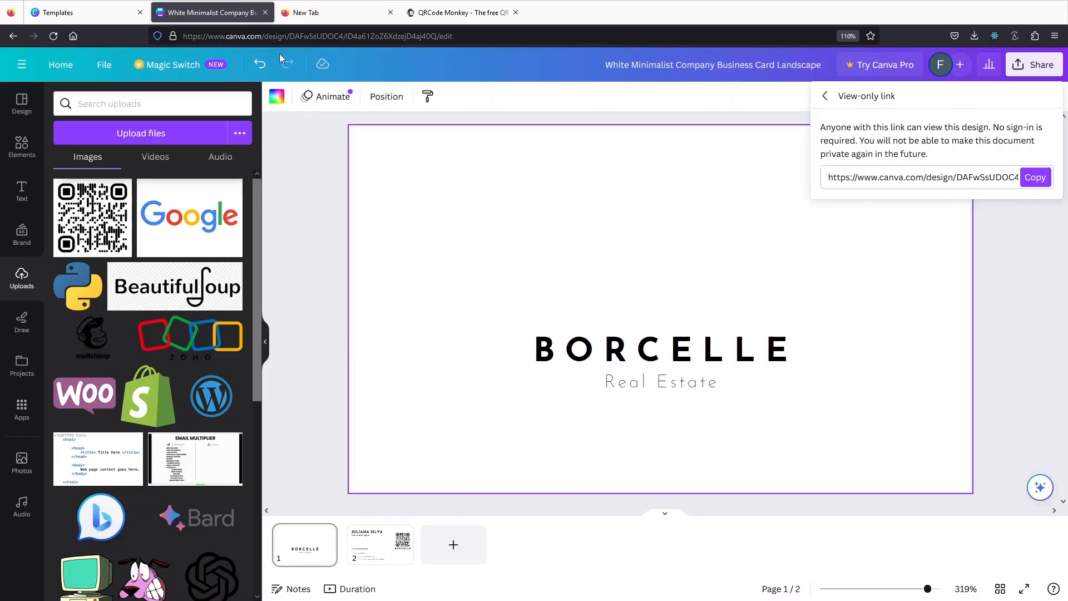
{"action": "left_click", "coordinate": [275, 118]}
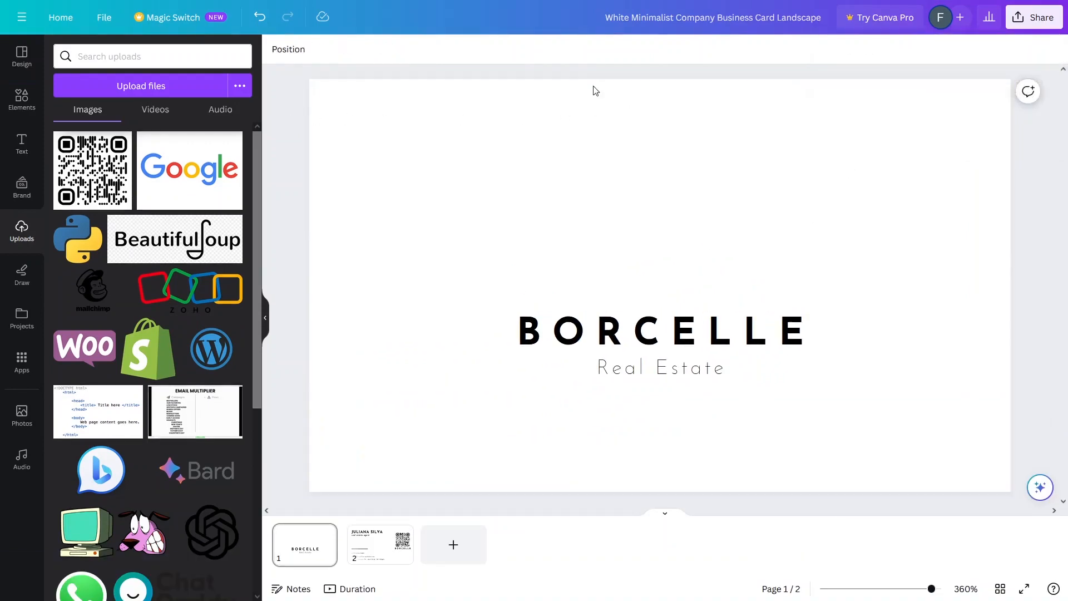
{"action": "left_click_drag", "start_coordinate": [769, 67], "coordinate": [579, 245]}
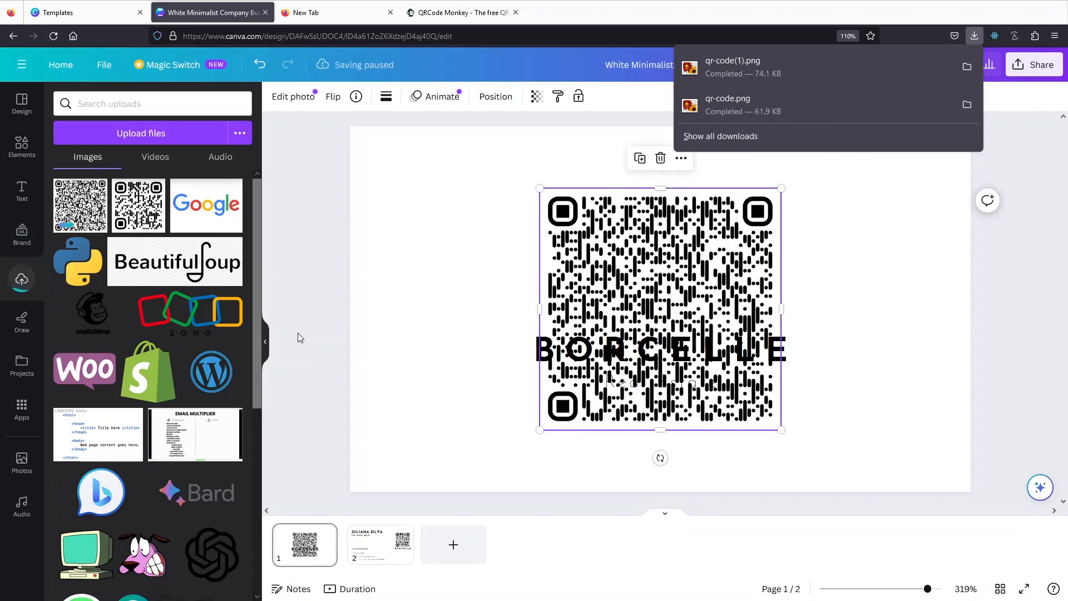
{"action": "left_click", "coordinate": [298, 332]}
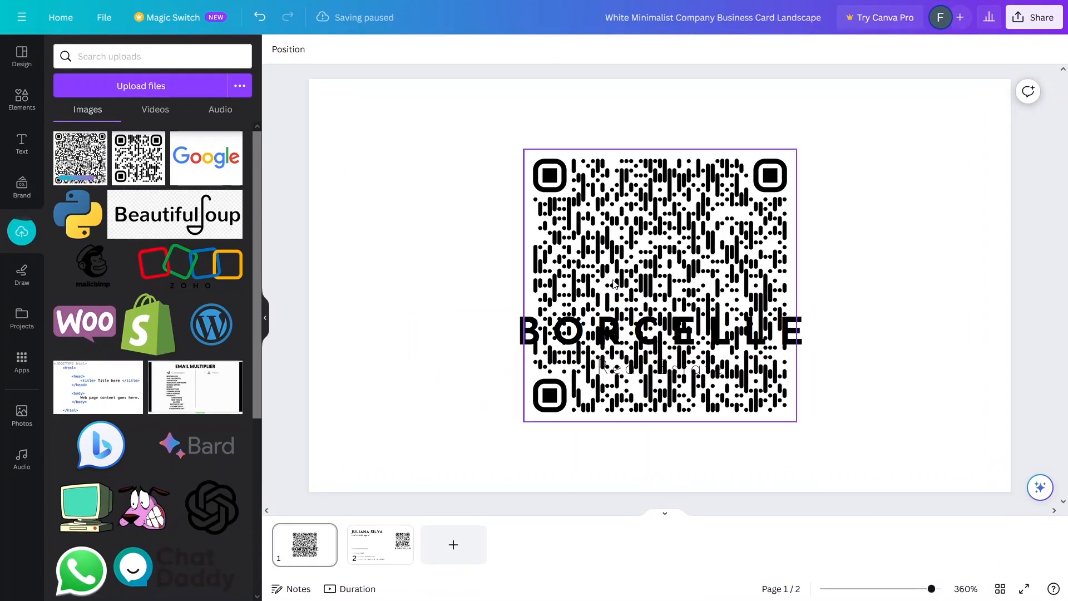
Shrink the new QR code to about three quarters of its size and centre it just above the BORCELLE text.
{"action": "left_click_drag", "start_coordinate": [614, 272], "coordinate": [612, 205]}
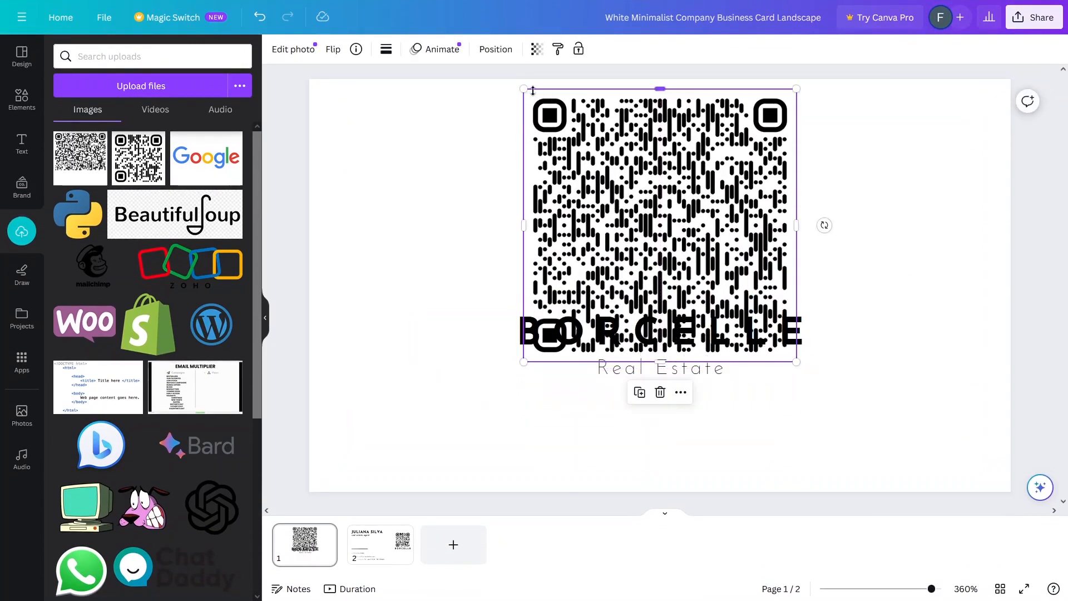
{"action": "left_click_drag", "start_coordinate": [521, 90], "coordinate": [591, 160]}
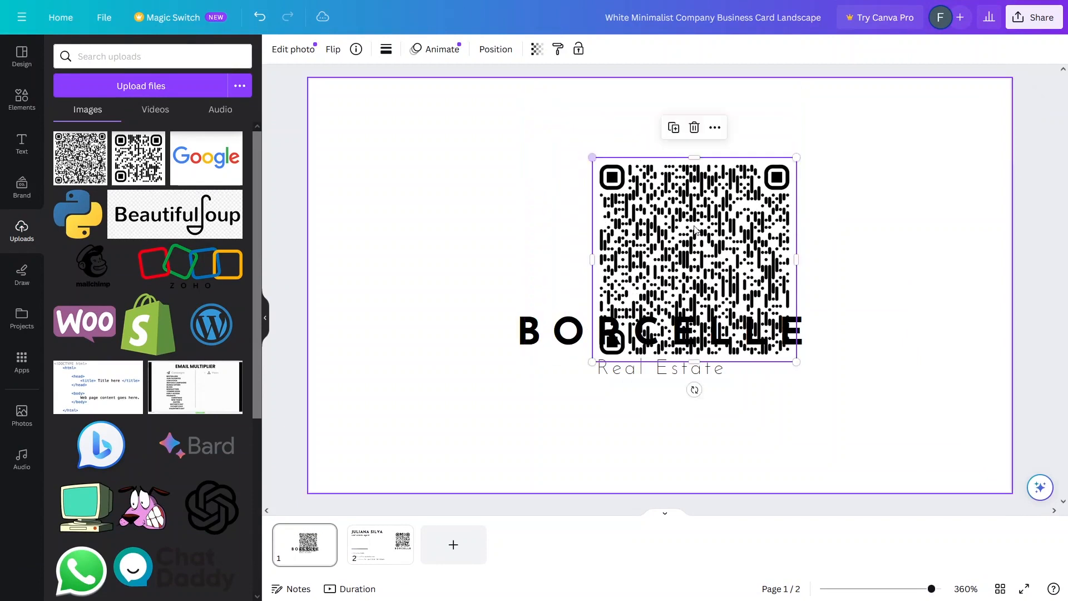
{"action": "left_click_drag", "start_coordinate": [721, 249], "coordinate": [690, 189]}
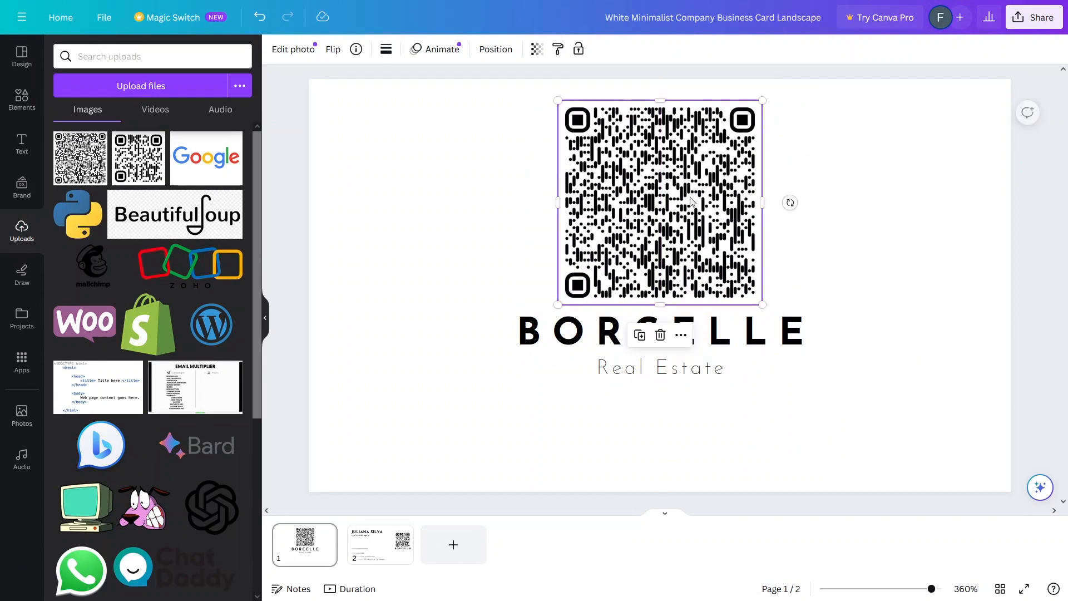
{"action": "left_click", "coordinate": [329, 233]}
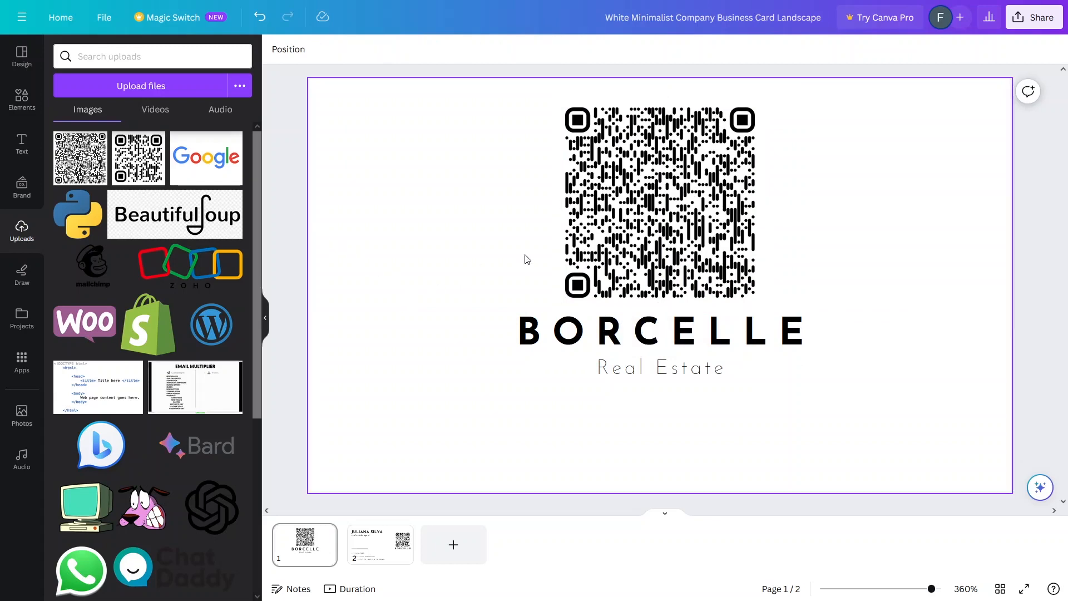
Move the QR code, BORCELLE and Real Estate texts down together so the group sits vertically centred on the first page.
{"action": "left_click", "coordinate": [617, 230]}
{"action": "left_click", "coordinate": [645, 330]}
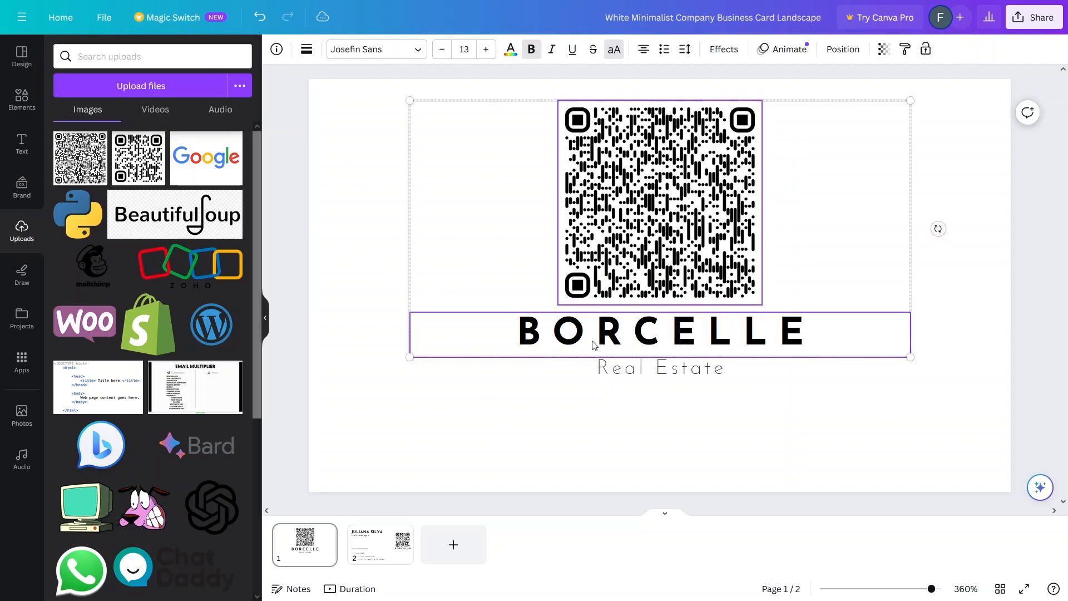
{"action": "left_click", "coordinate": [621, 367], "text": "shift"}
{"action": "left_click_drag", "start_coordinate": [650, 232], "coordinate": [651, 277]}
{"action": "left_click", "coordinate": [358, 226]}
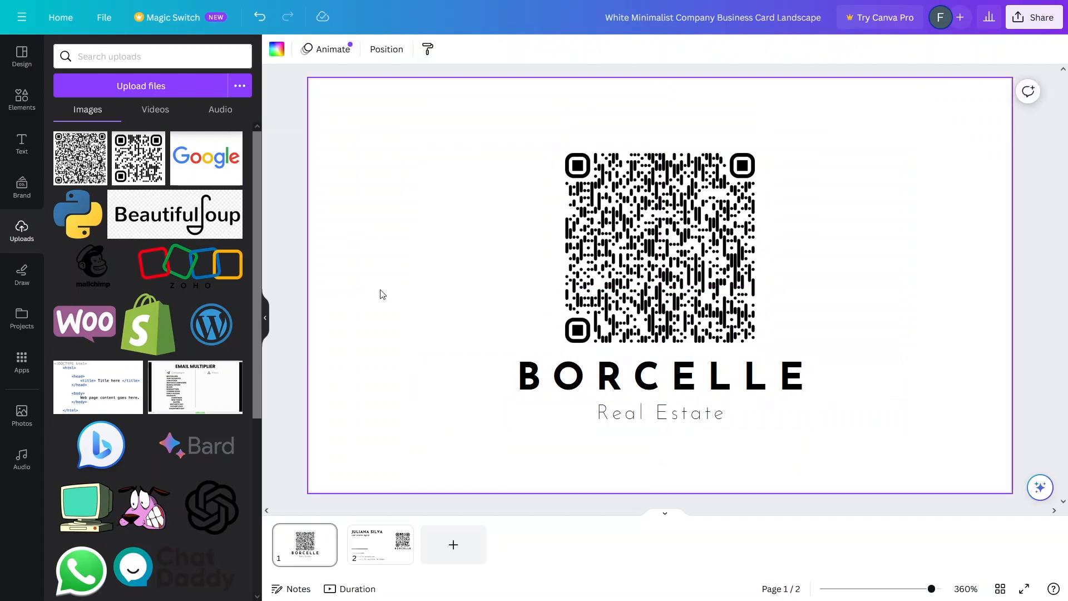
Open the business card's second page and check the link options for the e-mail address line.
{"action": "left_click", "coordinate": [359, 561]}
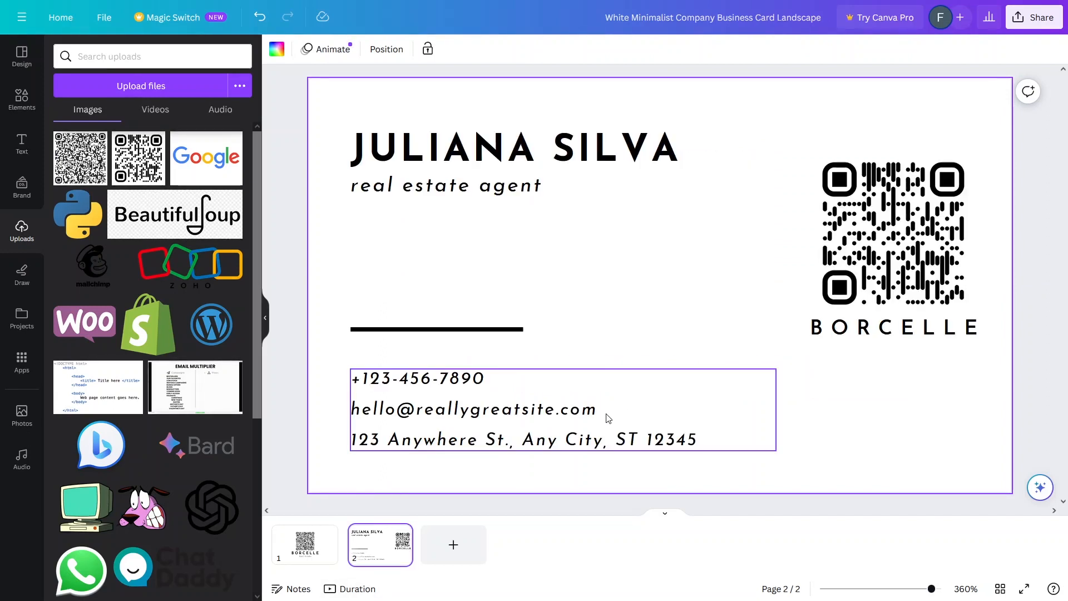
{"action": "double_click", "coordinate": [601, 412]}
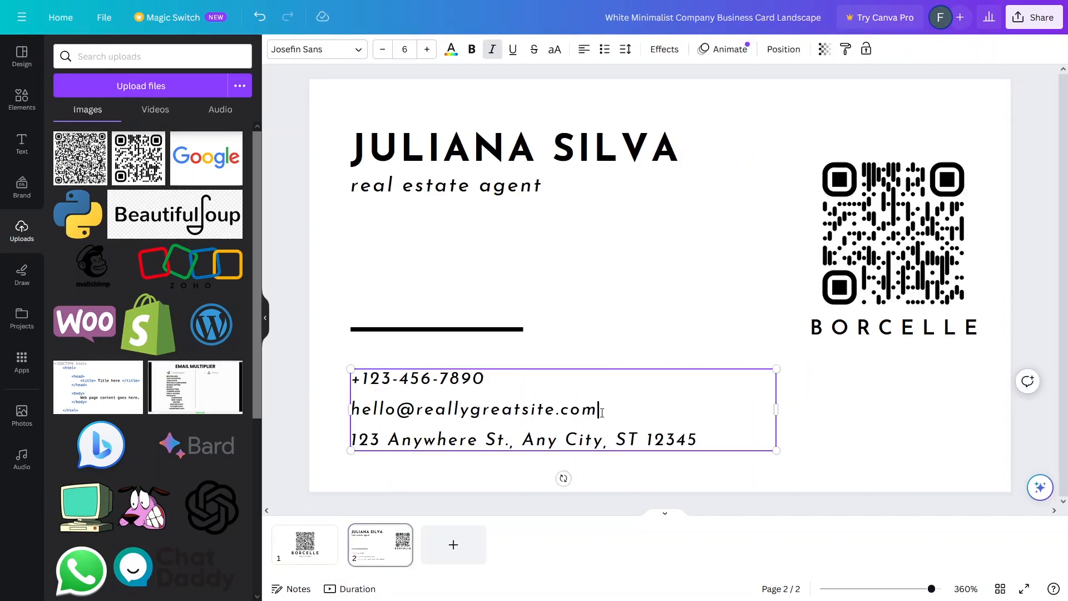
{"action": "left_click_drag", "start_coordinate": [602, 412], "coordinate": [349, 412]}
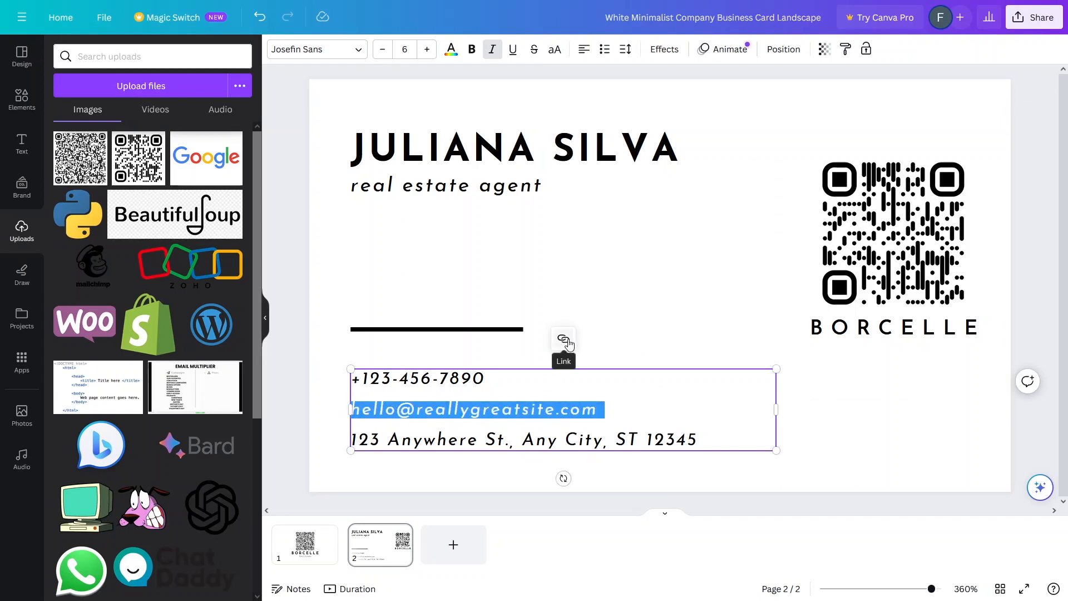
{"action": "left_click", "coordinate": [564, 340]}
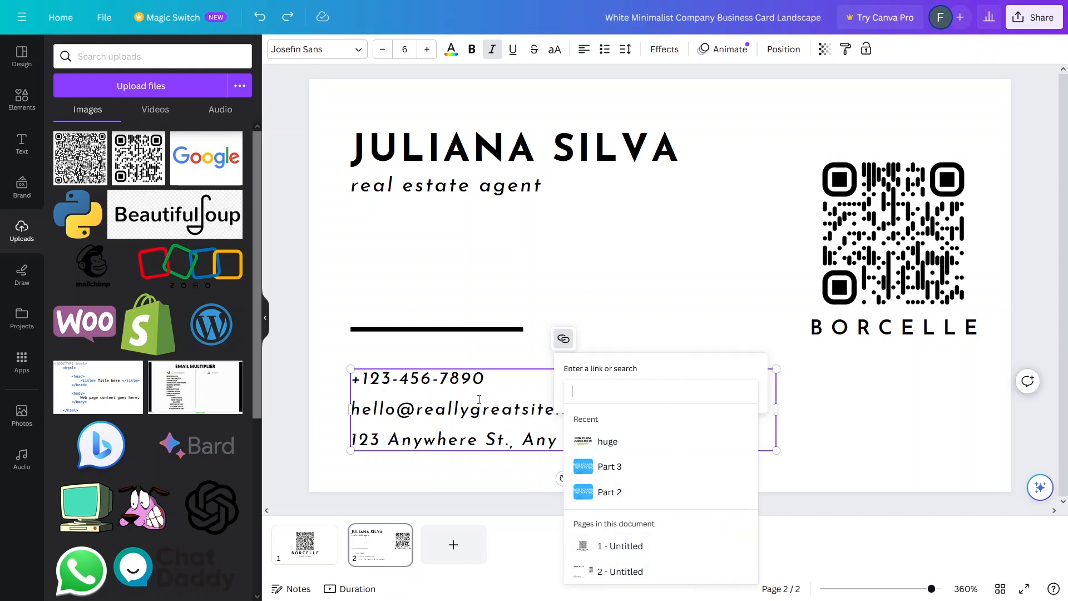
{"action": "left_click", "coordinate": [729, 284]}
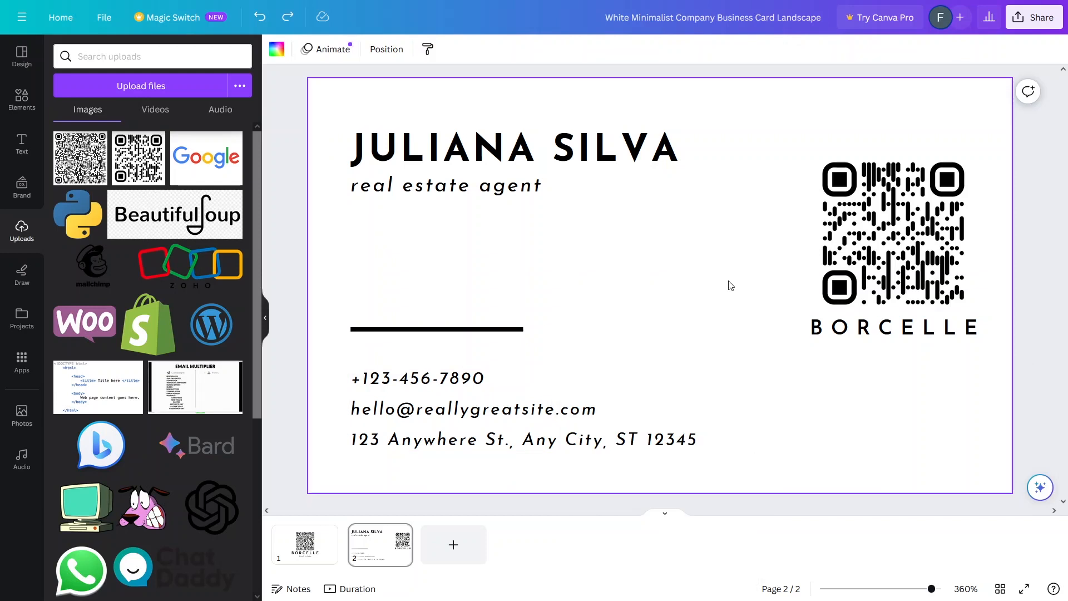